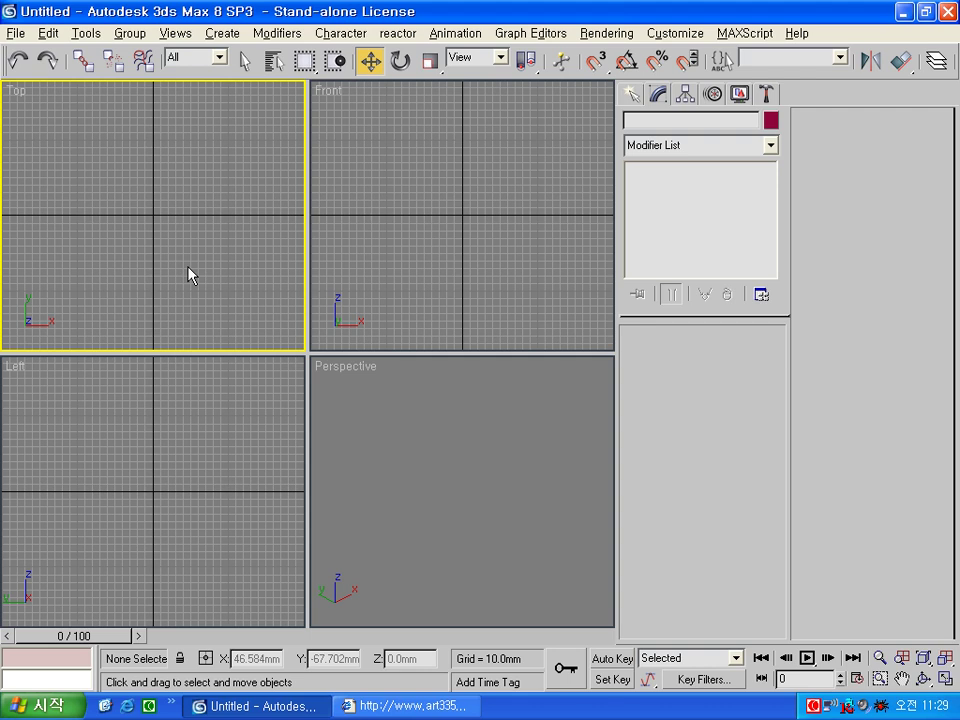
- Create a torus from Standard Primitives by dragging it out in the Top viewport
left_click(631, 93)
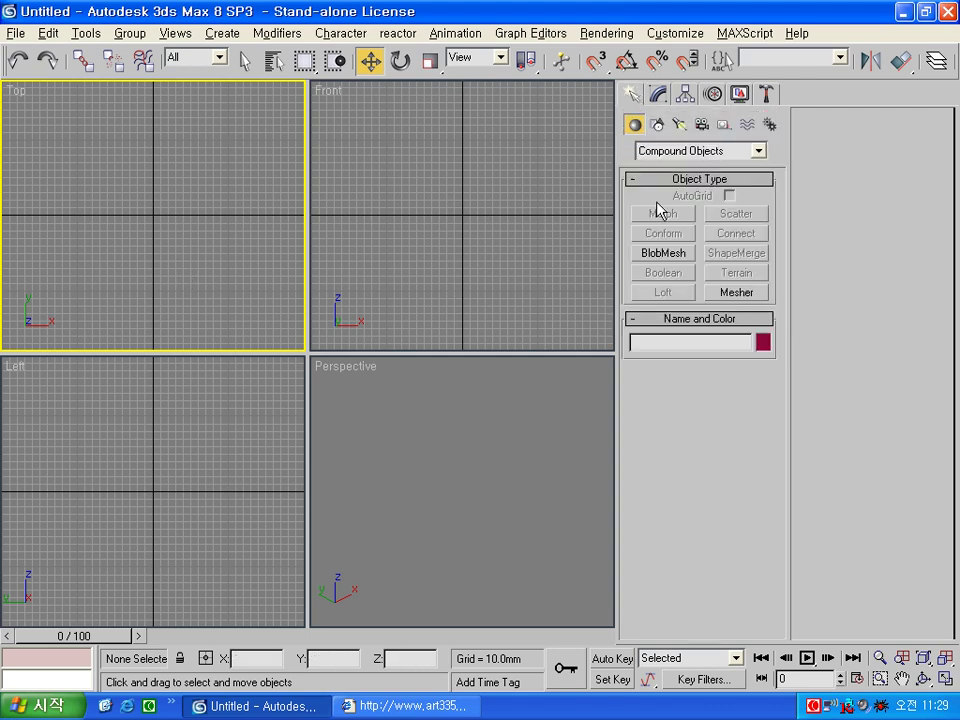
left_click(690, 150)
left_click(672, 164)
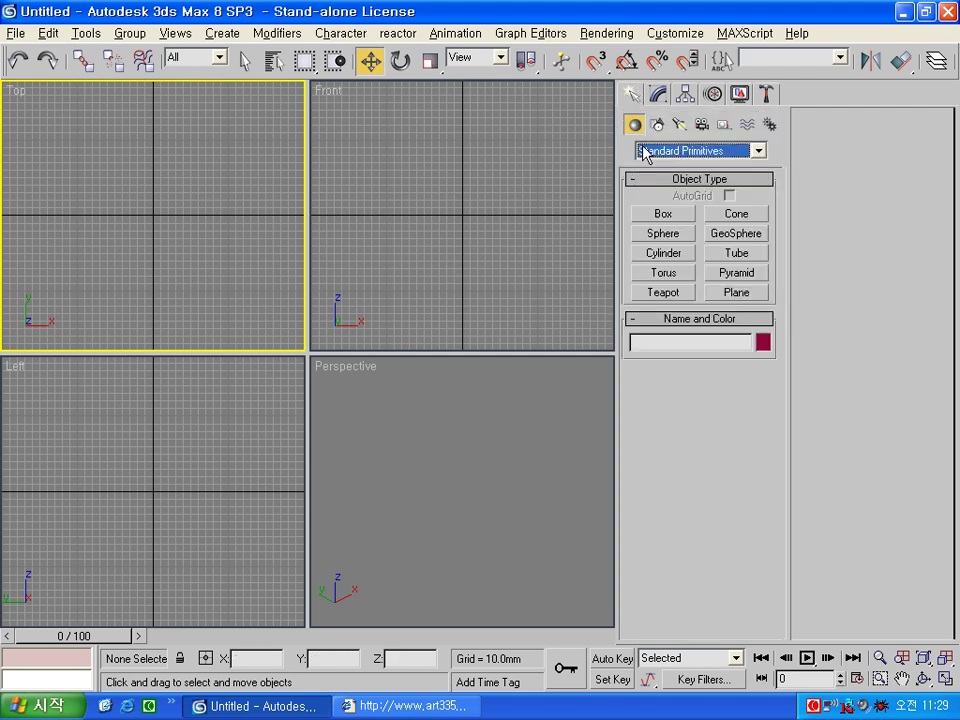
left_click(668, 272)
left_click_drag(154, 216, 200, 163)
left_click(197, 164)
- Set the torus Radius 1 to 130mm and Radius 2 to 5mm
double_click(903, 146)
type("130")
key("Tab")
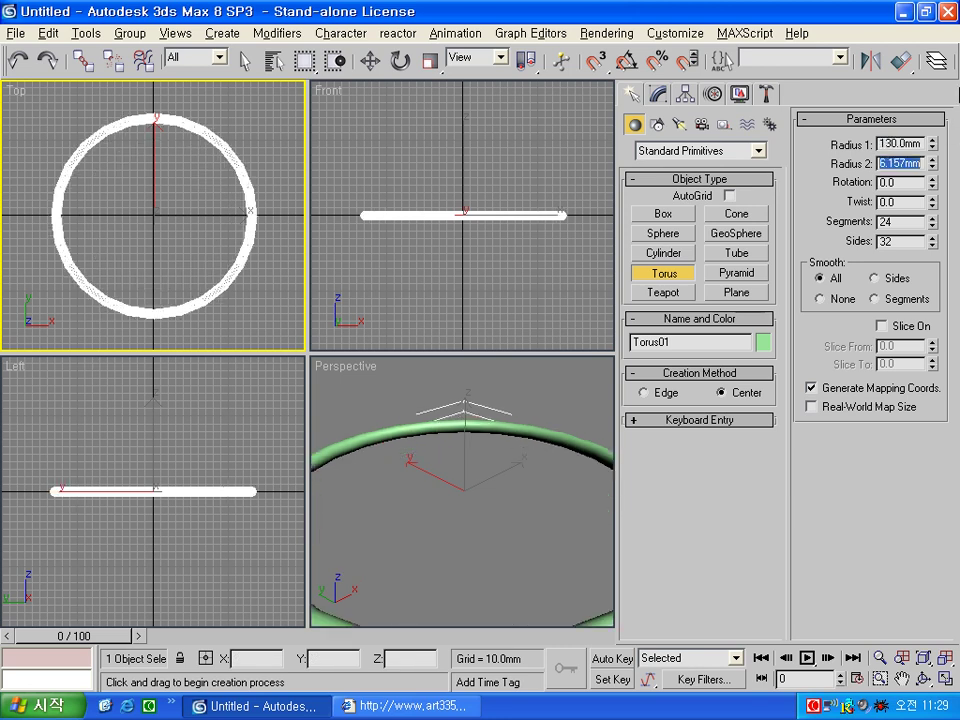
type("5")
key("Return")
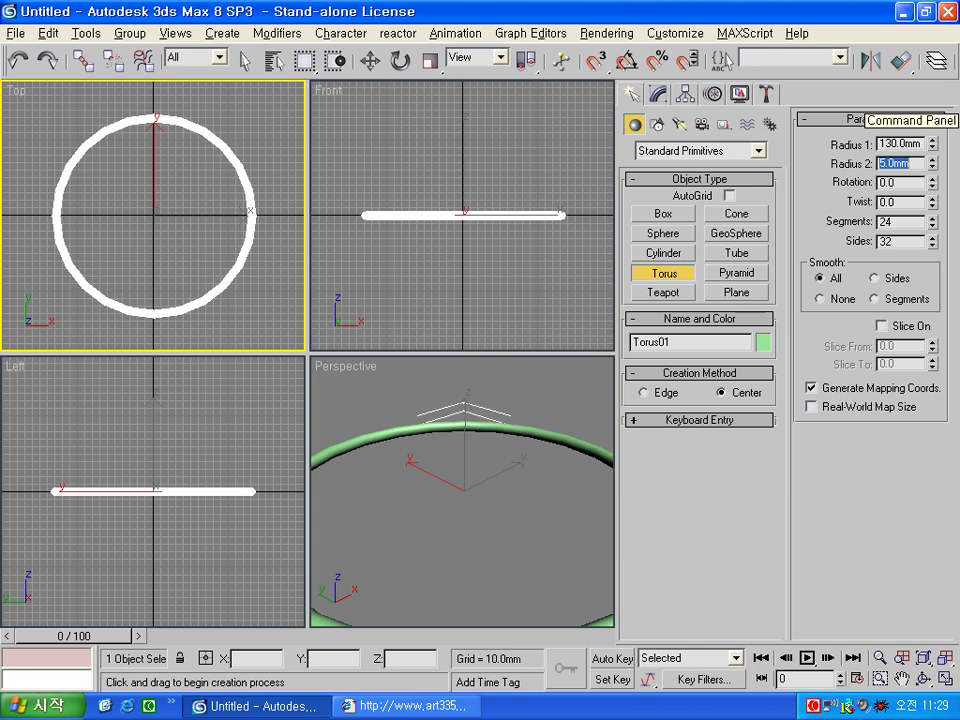
key("Tab")
key("Tab")
key("Tab")
key("Tab")
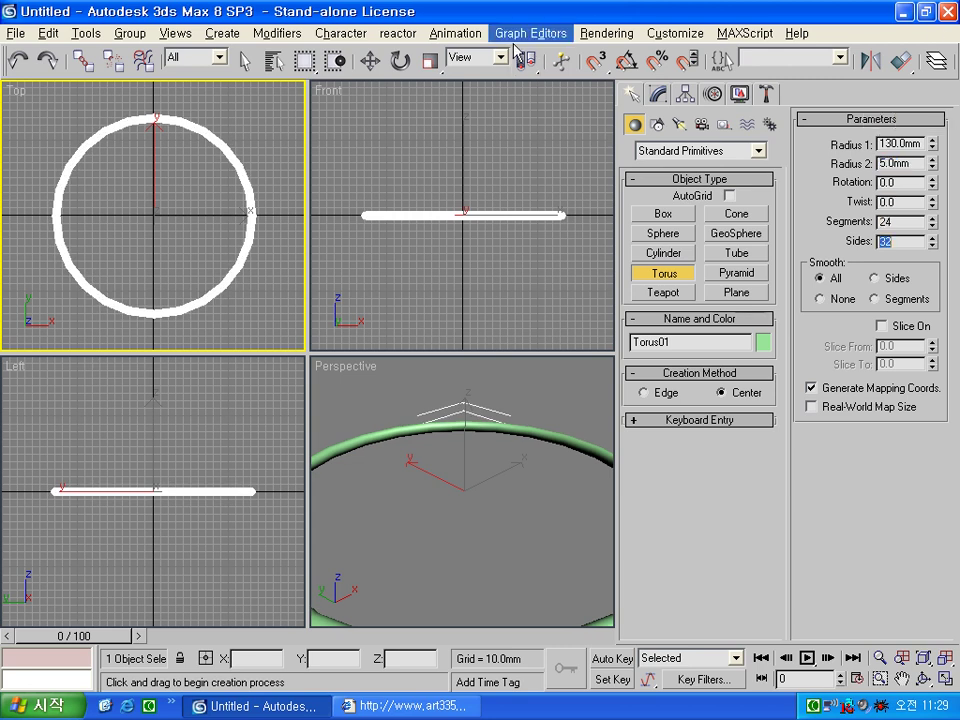
- Move the torus to X 0, Y 0, Z 300mm in Move Transform Type-In
left_click(372, 62)
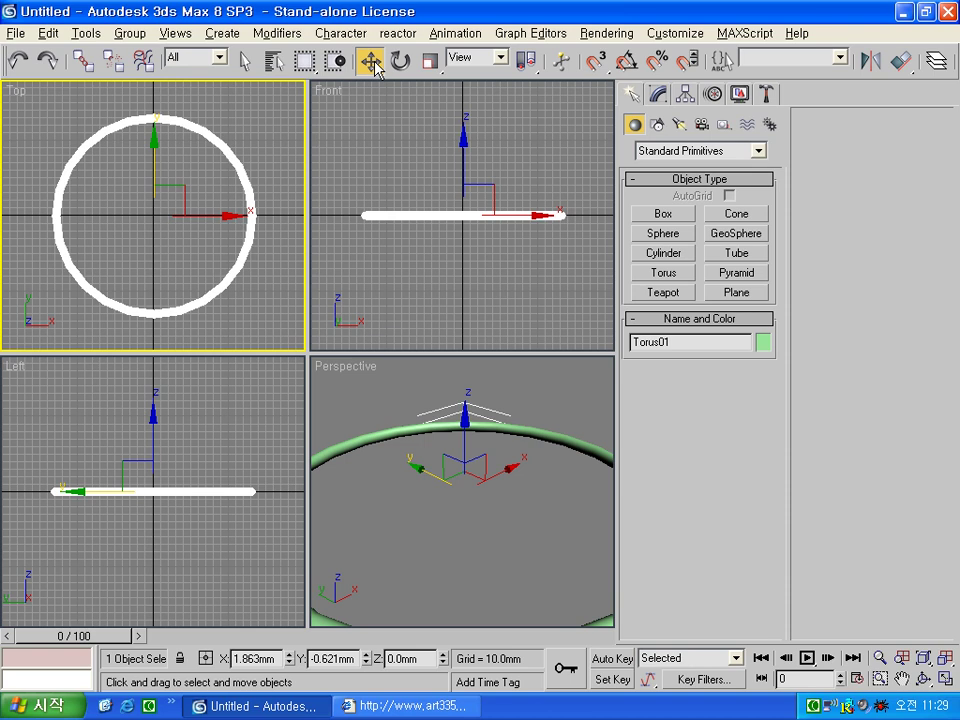
right_click(375, 63)
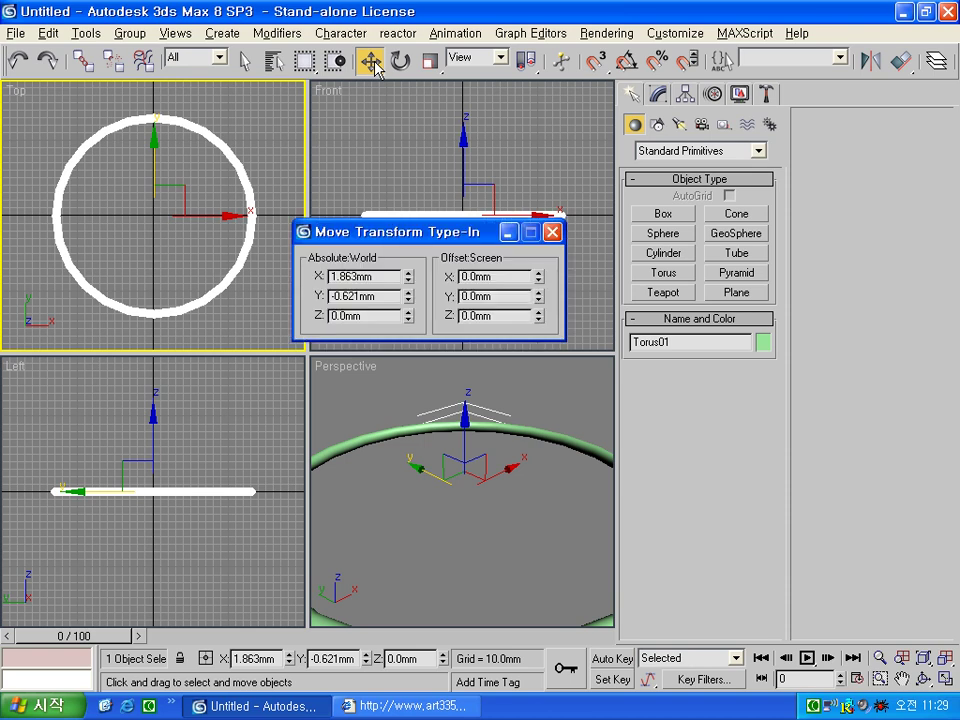
left_click_drag(386, 281, 311, 280)
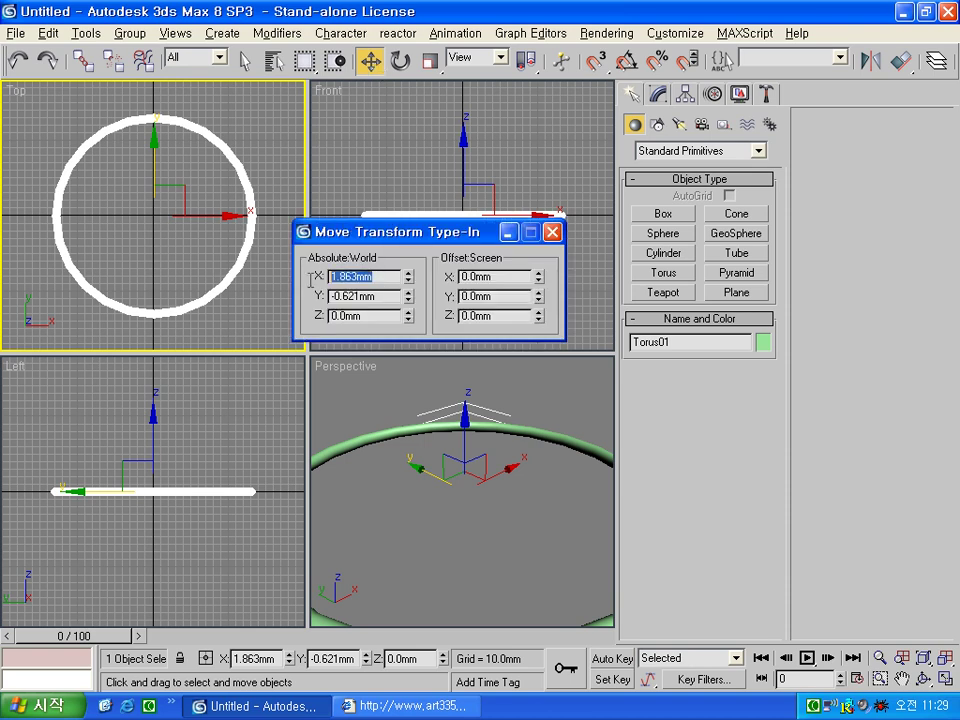
type("0")
key("Tab")
left_click(340, 297)
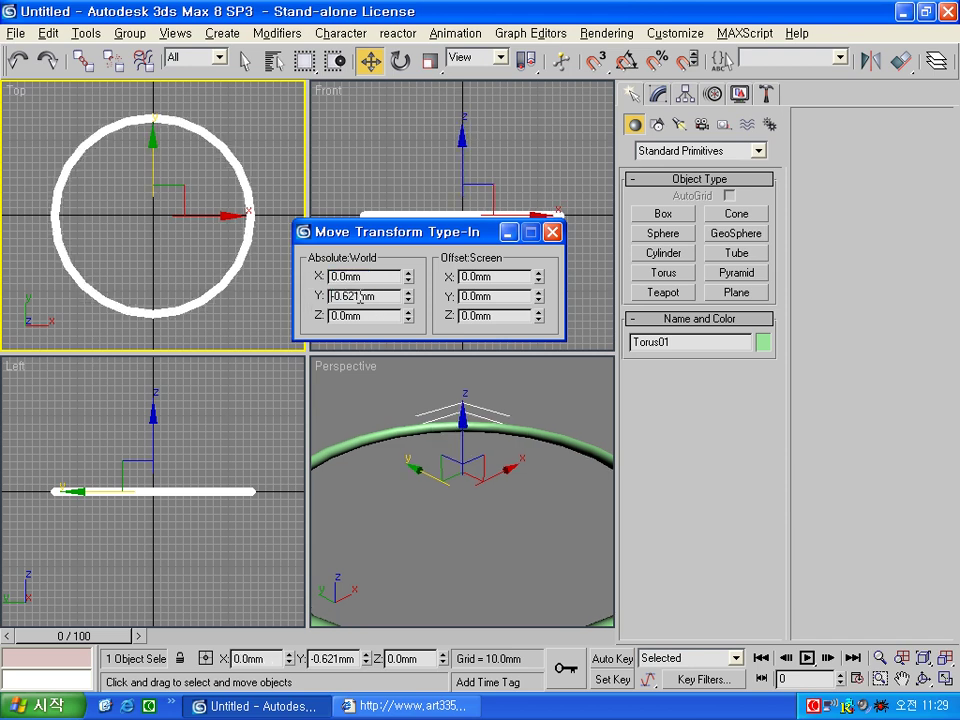
left_click_drag(390, 293, 259, 313)
type("0")
key("Tab")
type("30")
key("Return")
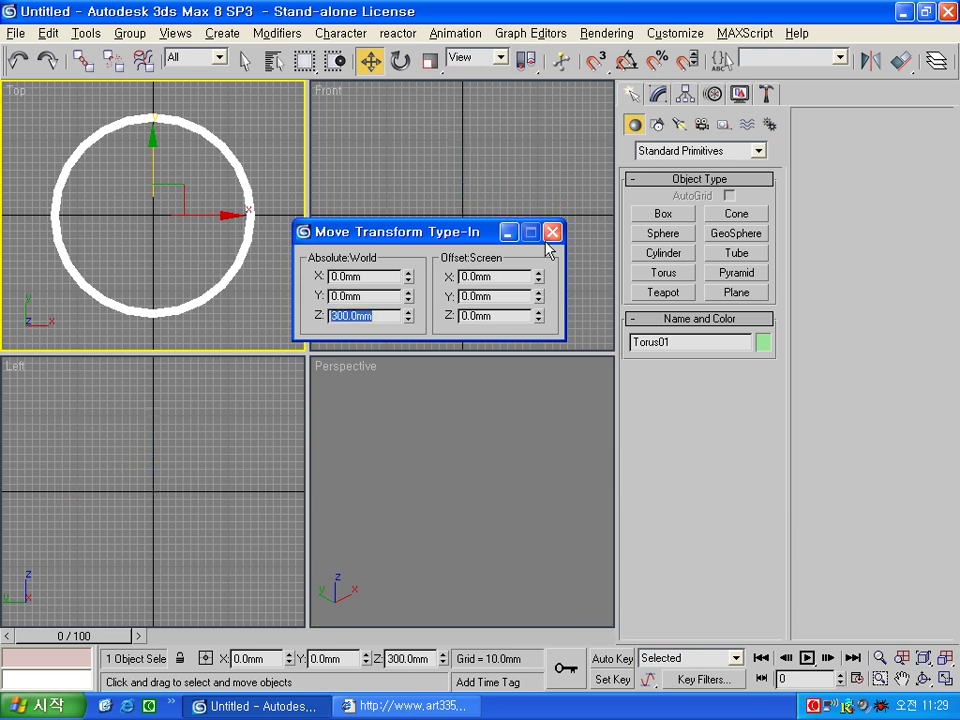
- Close the type-in window, deselect the torus and zoom all views to fit
left_click(551, 231)
left_click(281, 340)
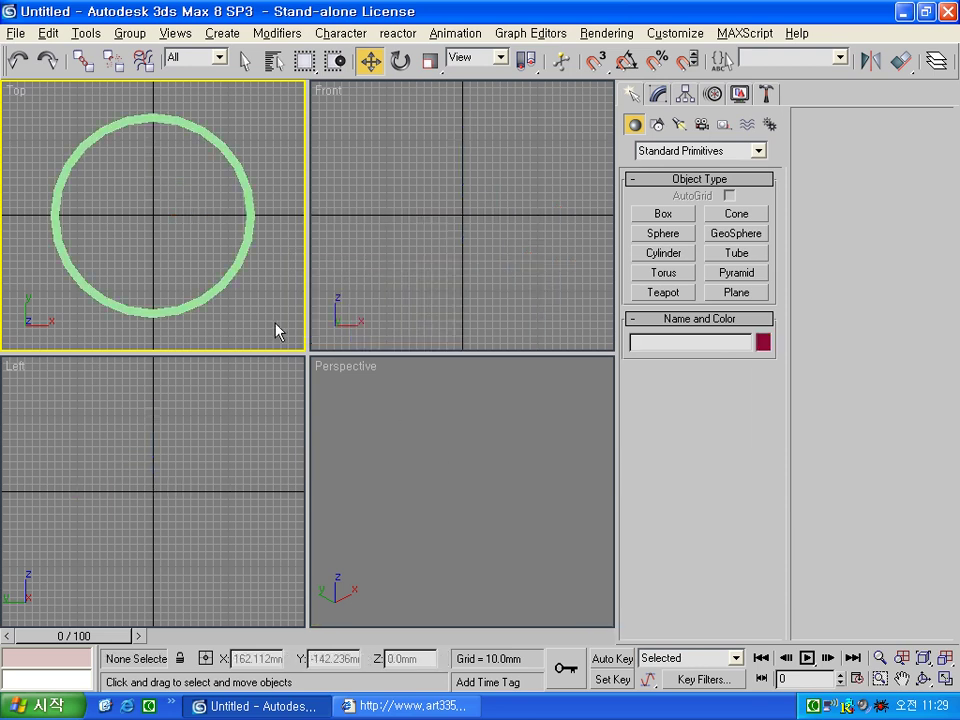
key("ctrl+shift+z")
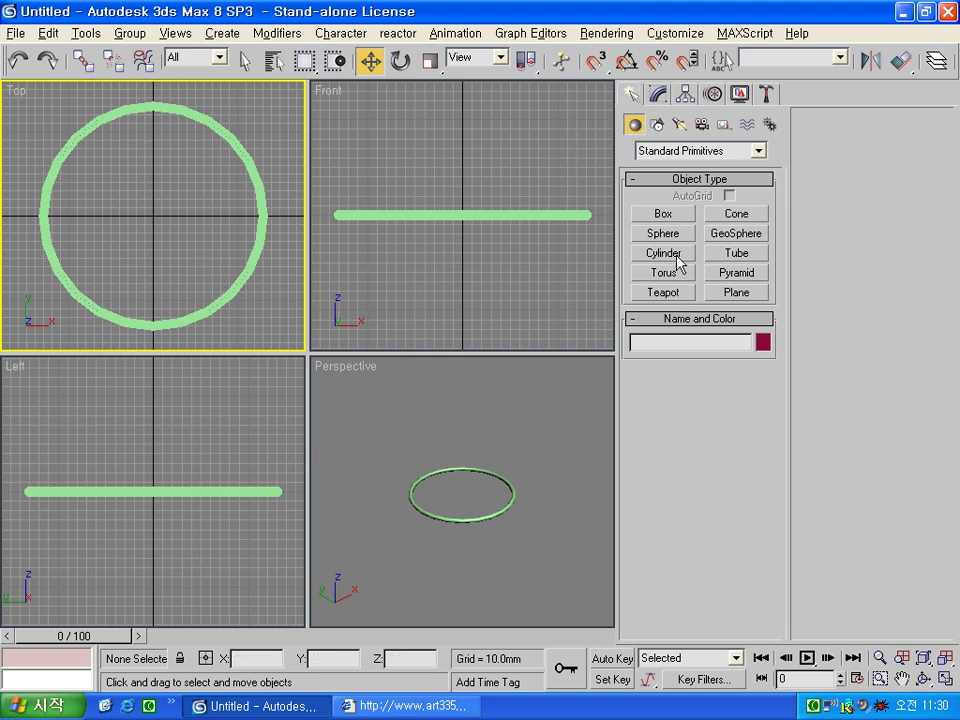
- Create a cylinder by dragging it out at the centre of the Top viewport
left_click(662, 253)
left_click_drag(155, 212, 194, 169)
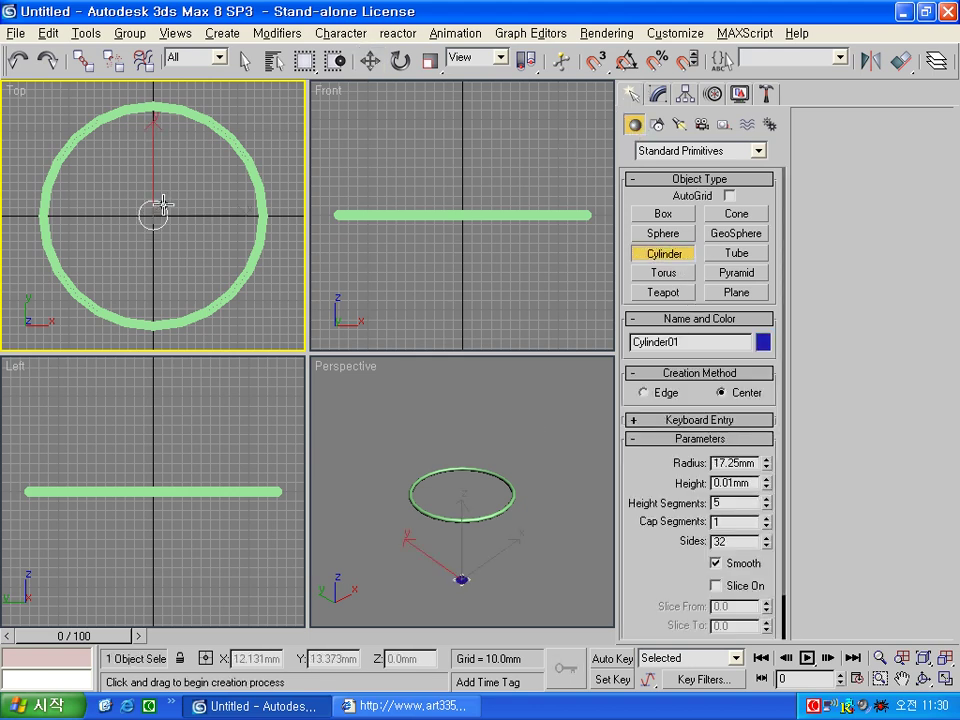
left_click(198, 160)
- Set the cylinder Radius to 90mm and Height to 10mm
double_click(722, 463)
type("9")
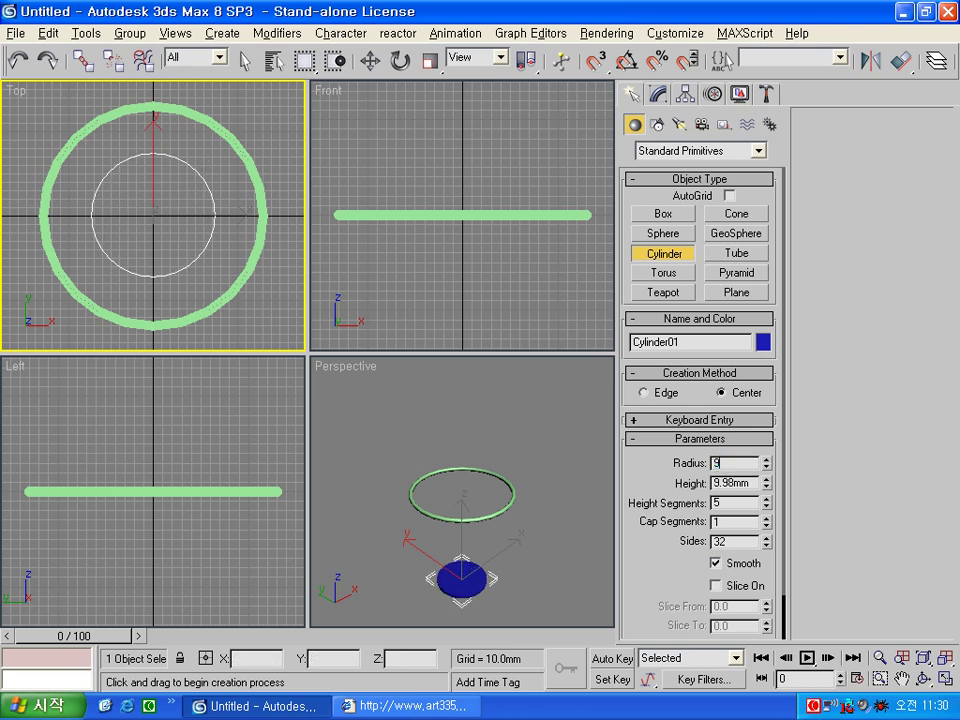
key("Tab")
type("10")
key("Tab")
key("Tab")
key("Tab")
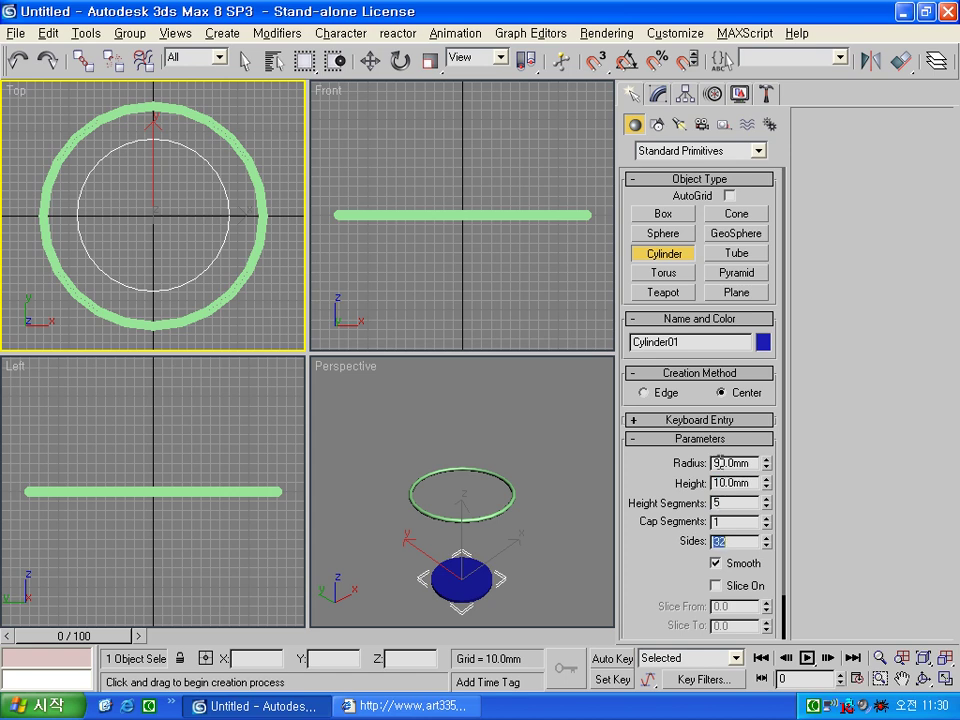
right_click(370, 60)
- Centre the cylinder at X 0, Y 0, then deselect it and zoom all views to fit
double_click(373, 274)
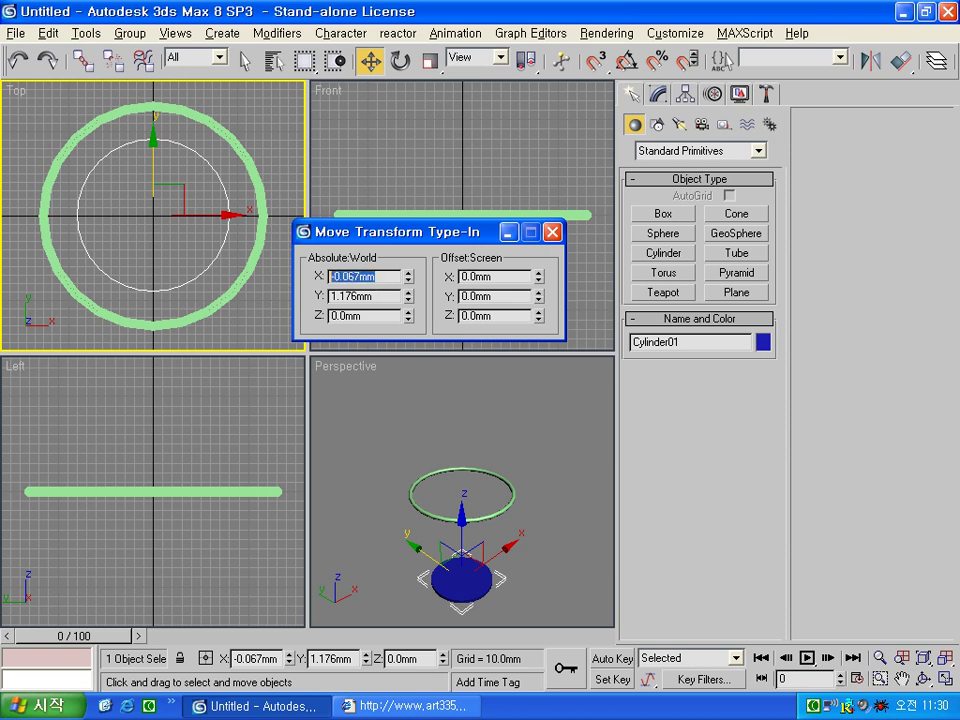
type("0")
key("Return")
double_click(385, 296)
type("0")
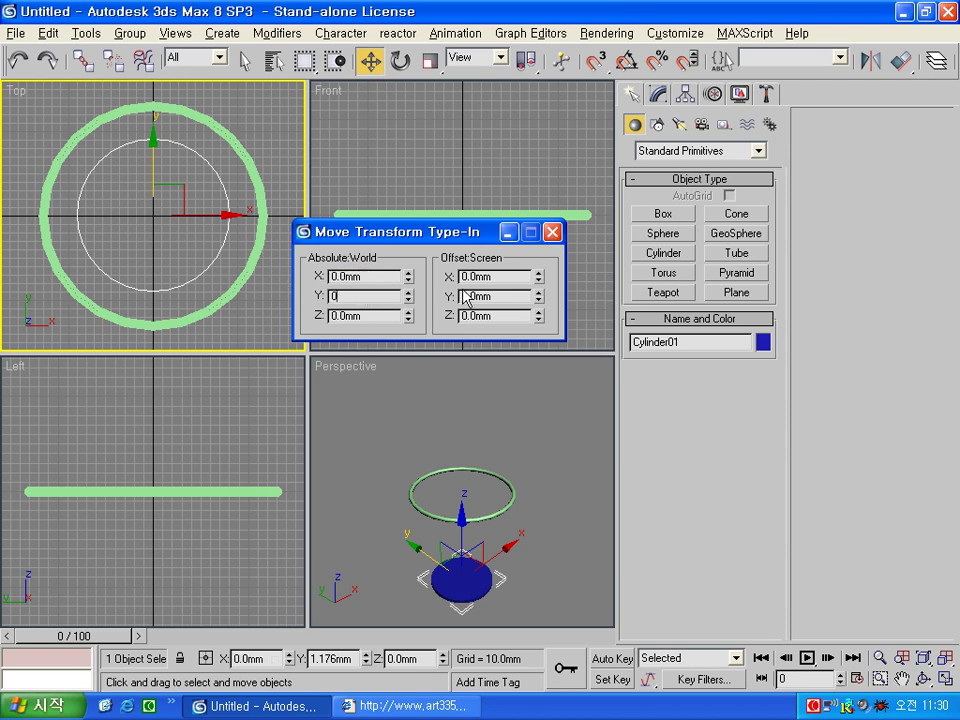
key("Return")
left_click(552, 232)
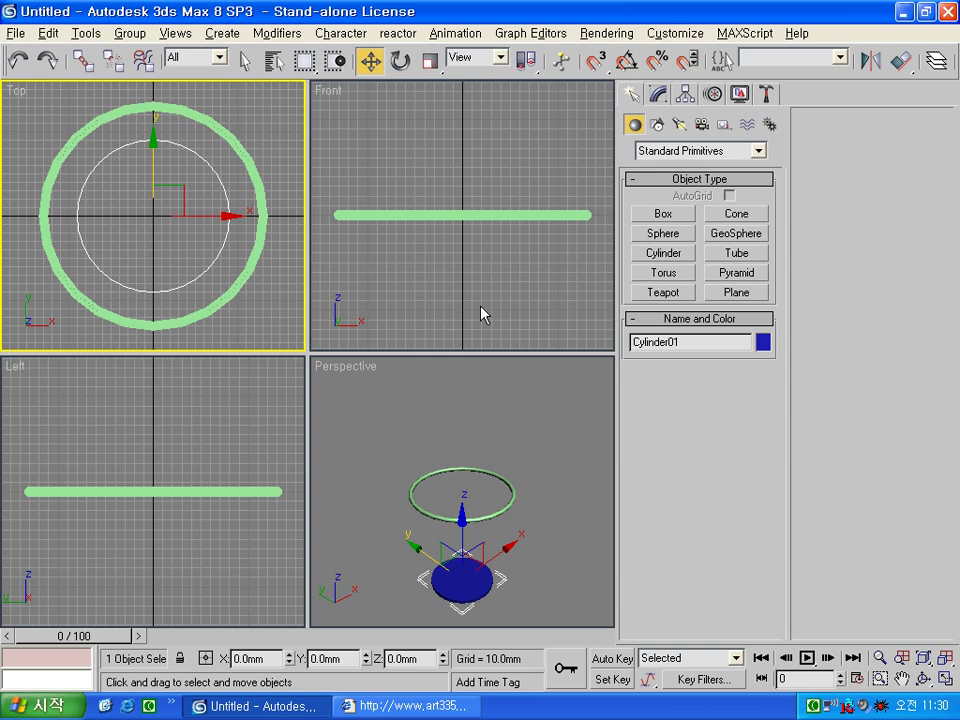
left_click(481, 314)
key("ctrl+shift+z")
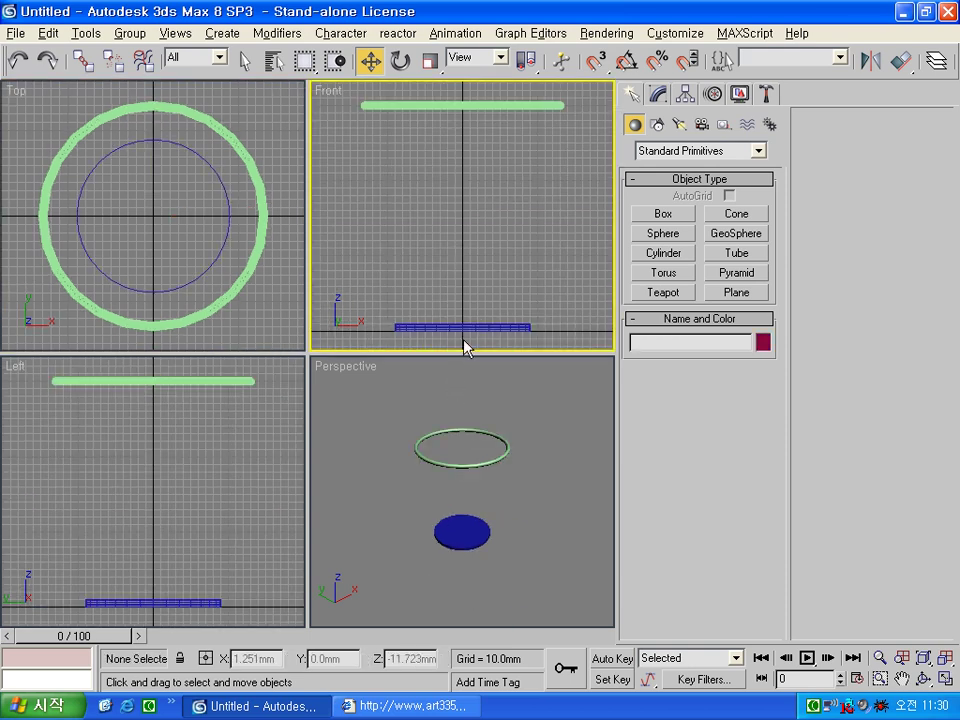
- Drag the cylinder down to sit at Z 0 in the Front view
left_click(463, 328)
left_click_drag(468, 326, 525, 321)
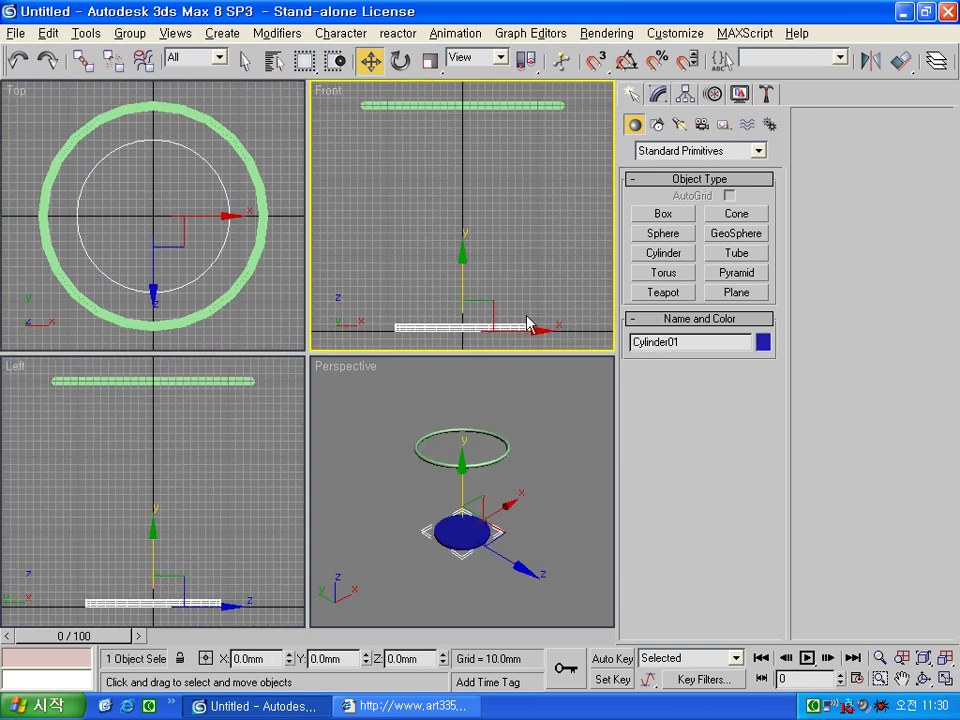
left_click(534, 276)
left_click(485, 327)
- Convert the cylinder to an Editable Mesh, toggle Vertex mode, and deselect it
right_click(463, 325)
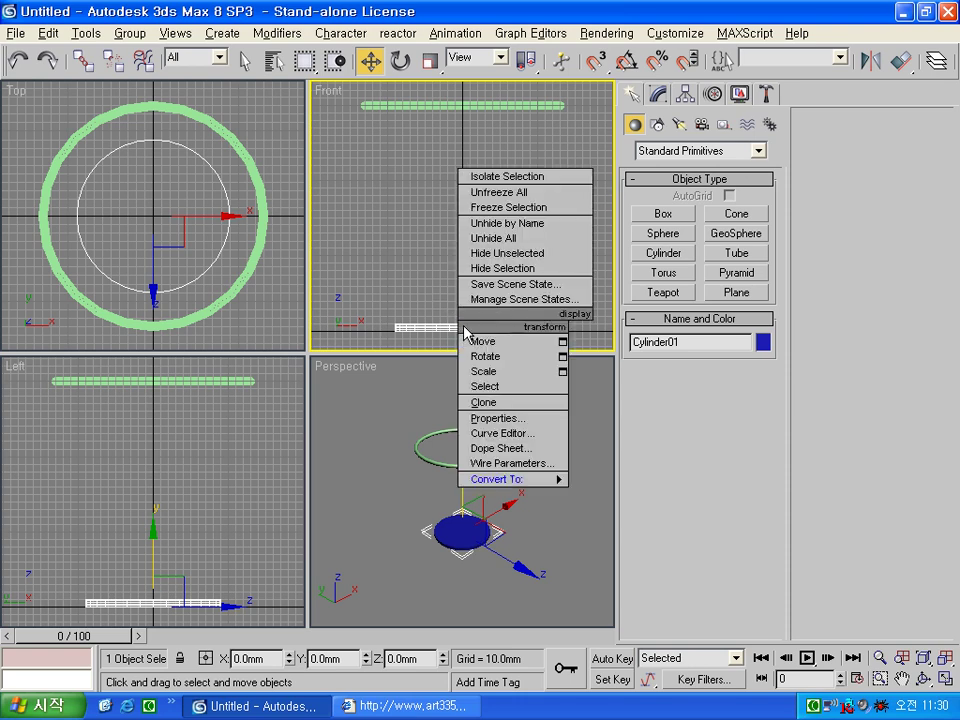
mouse_move(510, 479)
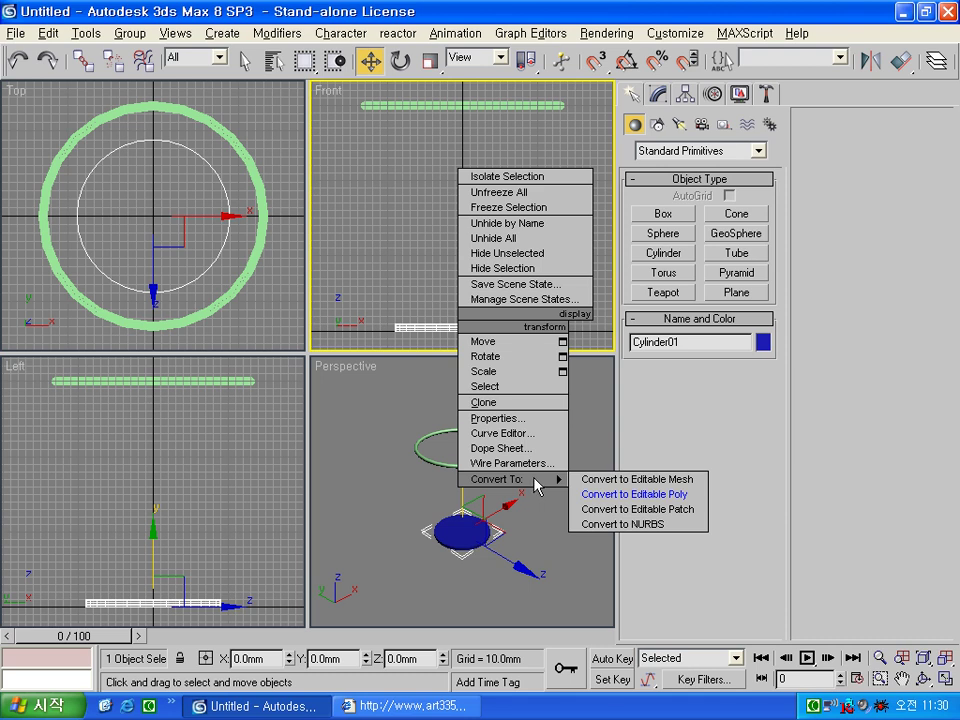
left_click(610, 480)
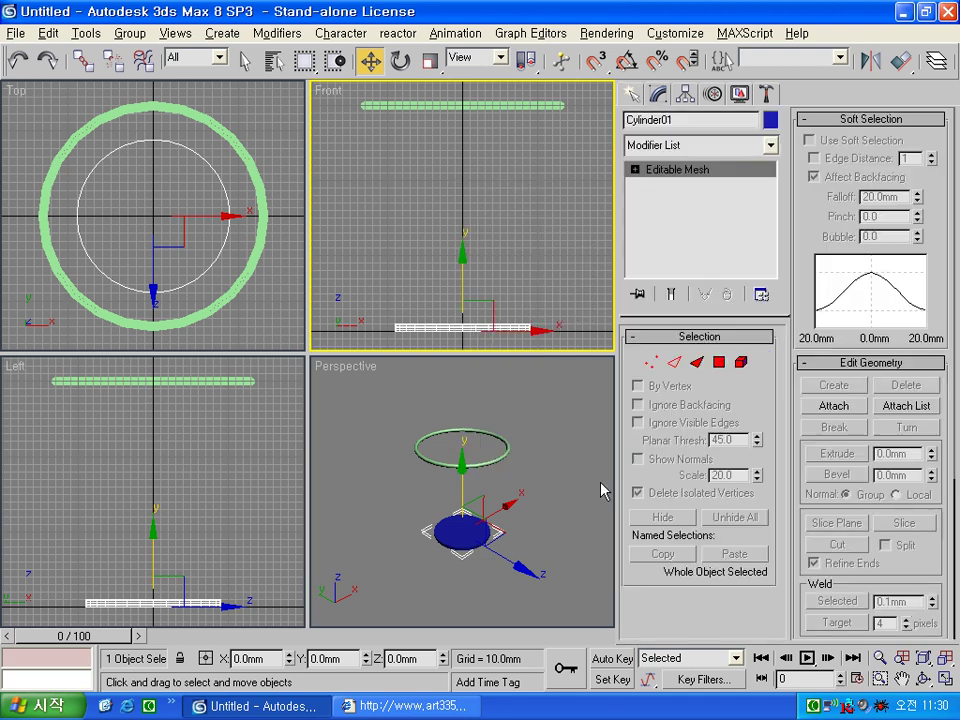
left_click(651, 362)
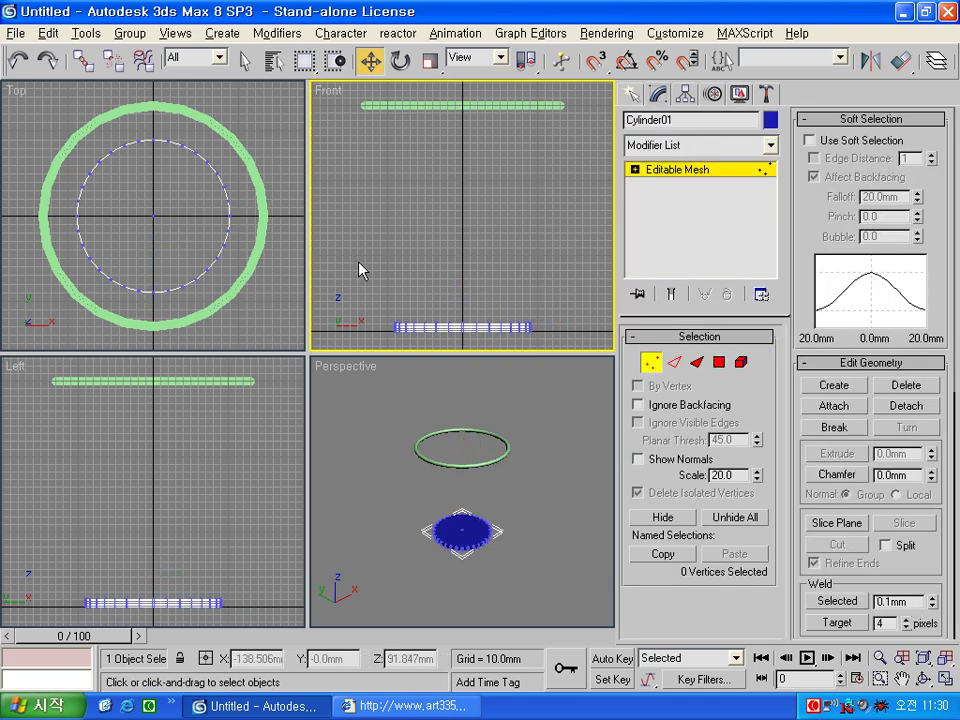
left_click(651, 362)
left_click(497, 280)
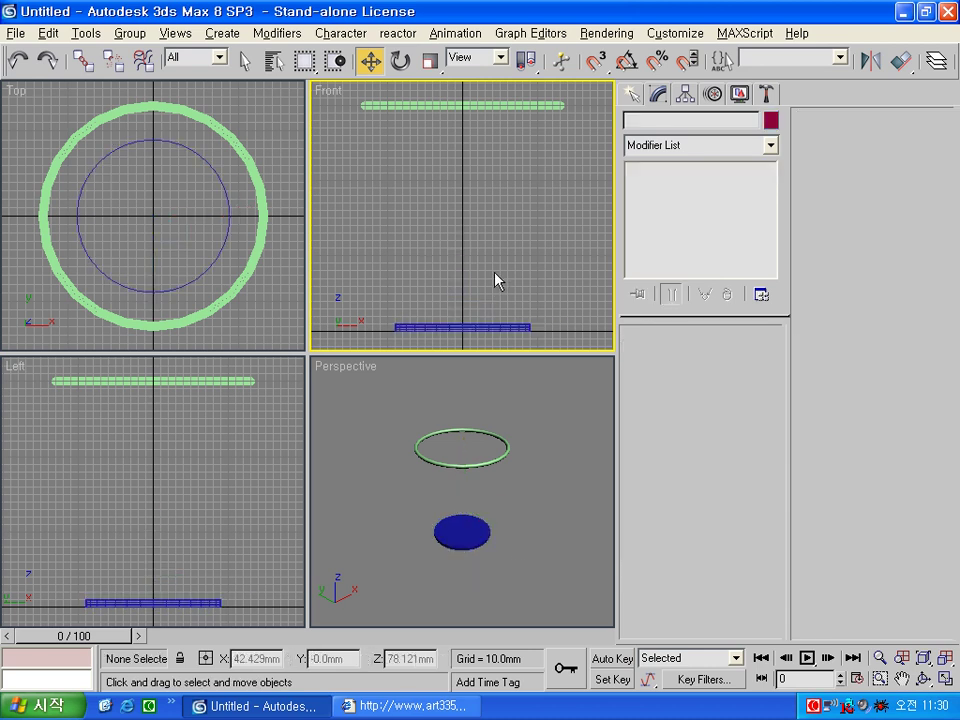
- Maximize the Front view and test-select all cylinder vertices before leaving Vertex mode
key("alt+w")
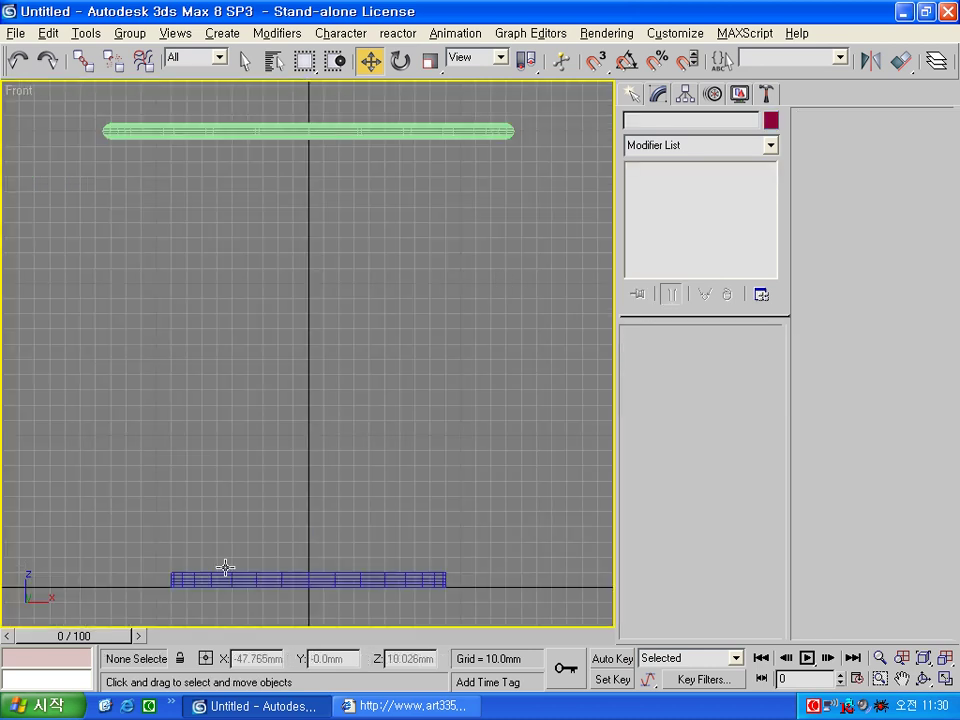
left_click(225, 570)
left_click(651, 362)
left_click_drag(156, 550, 464, 583)
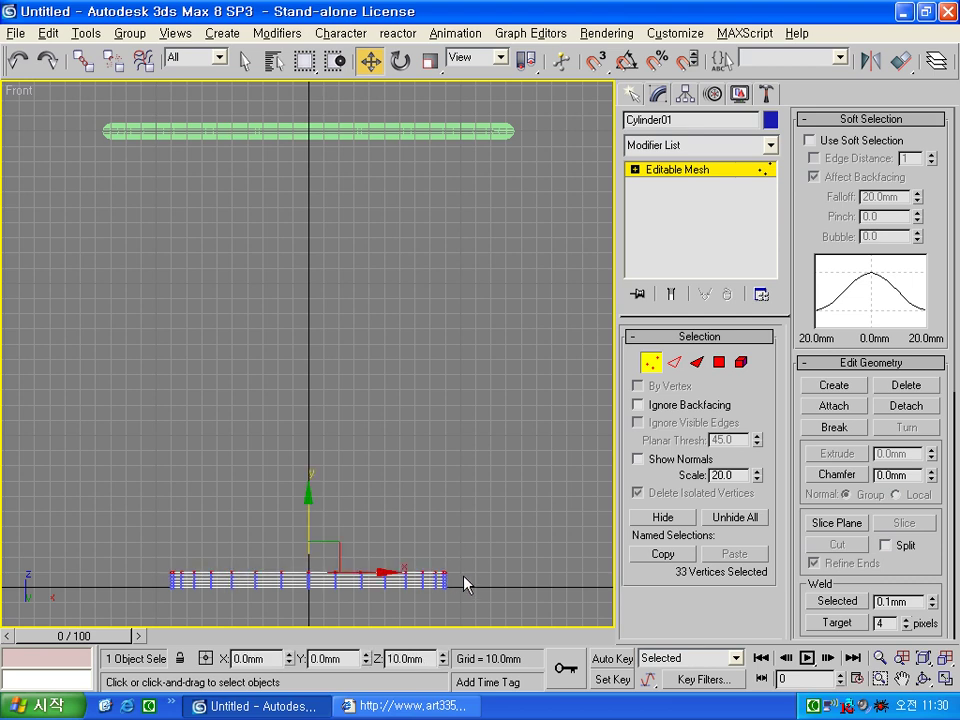
left_click(529, 570)
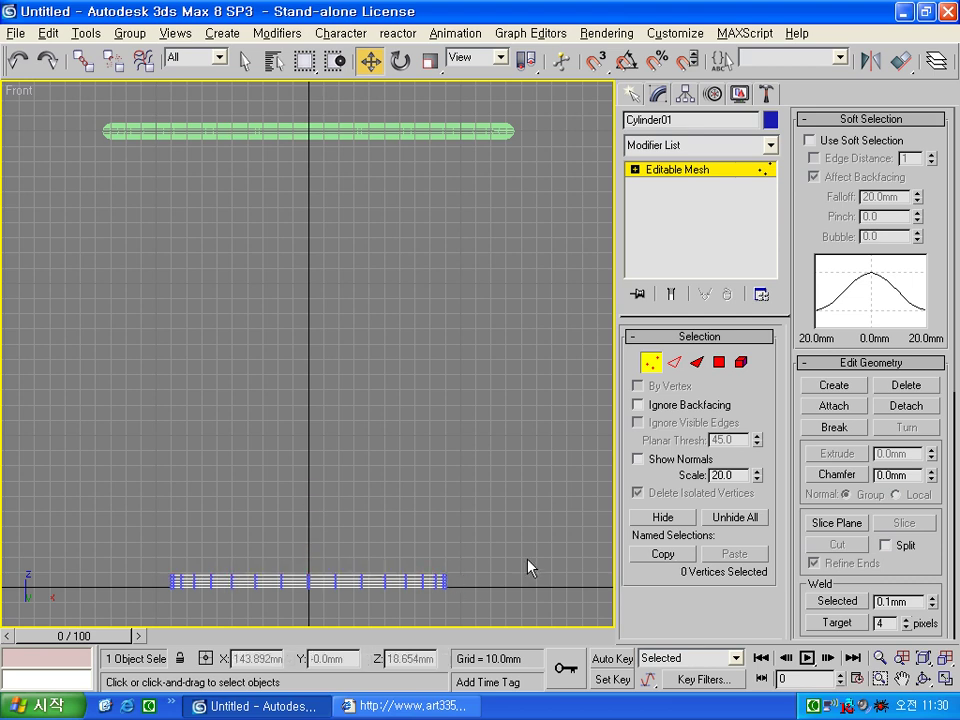
left_click(651, 362)
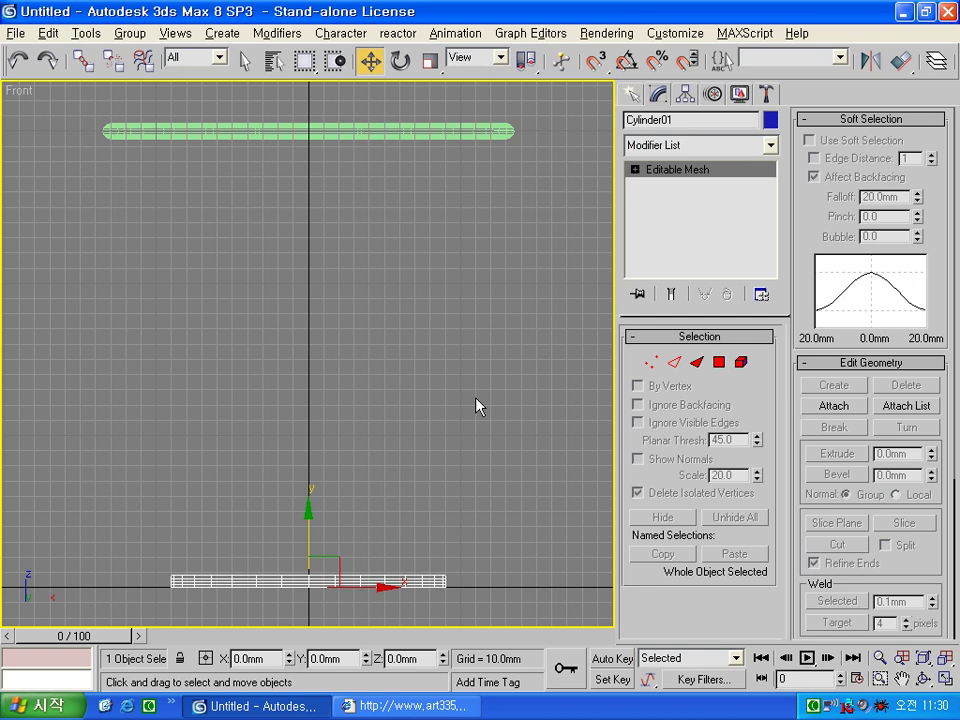
left_click(476, 405)
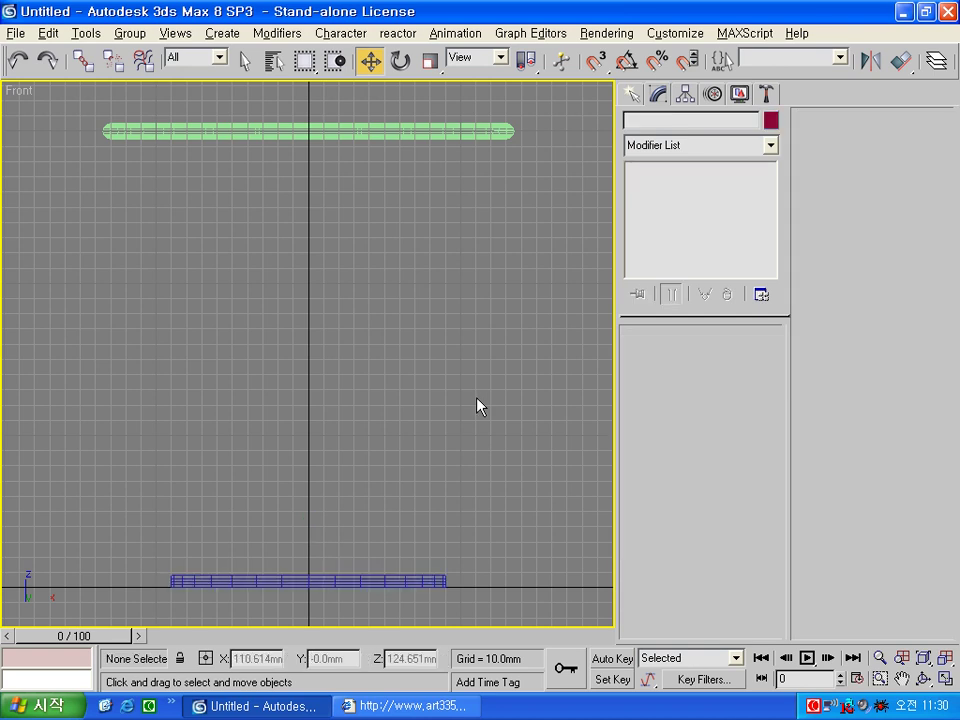
left_click(338, 131)
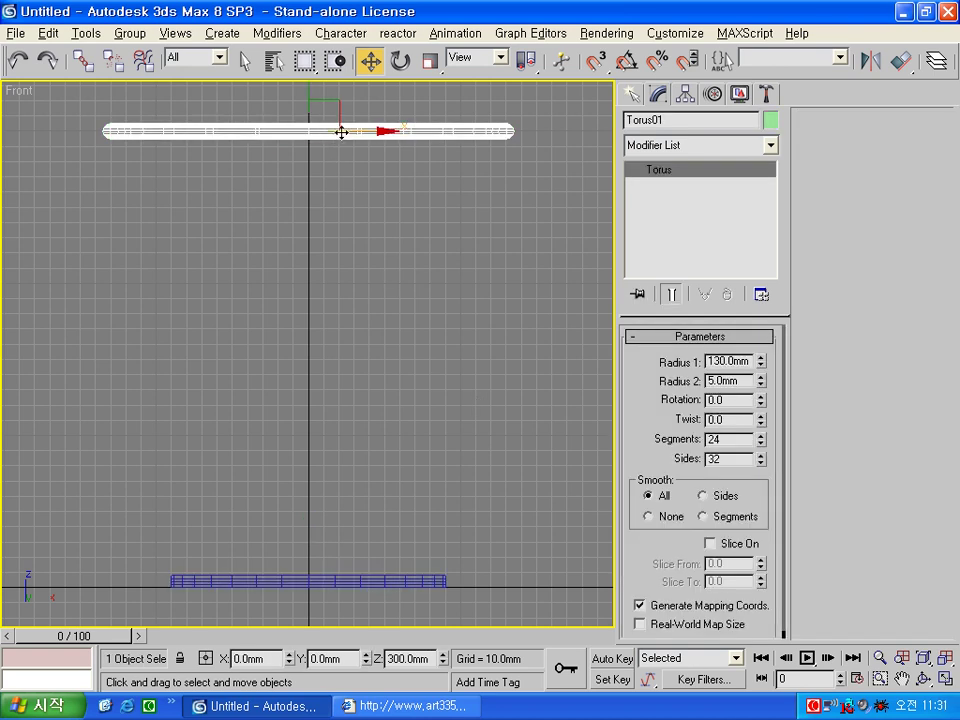
- Convert the torus to an Editable Mesh, test-select its vertices, then deselect it
right_click(341, 132)
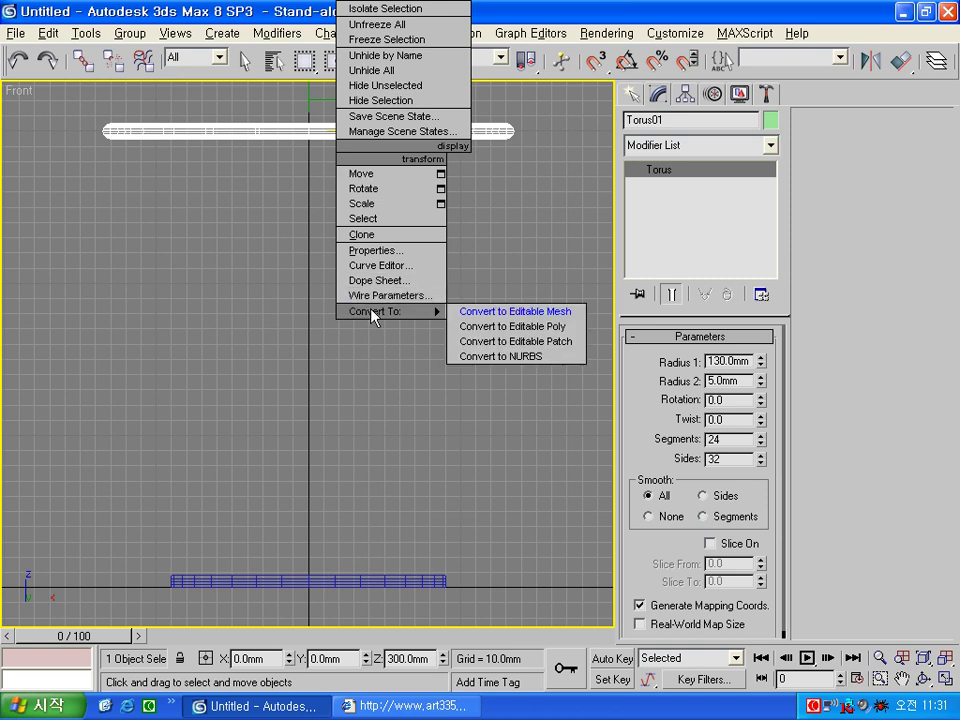
left_click(500, 311)
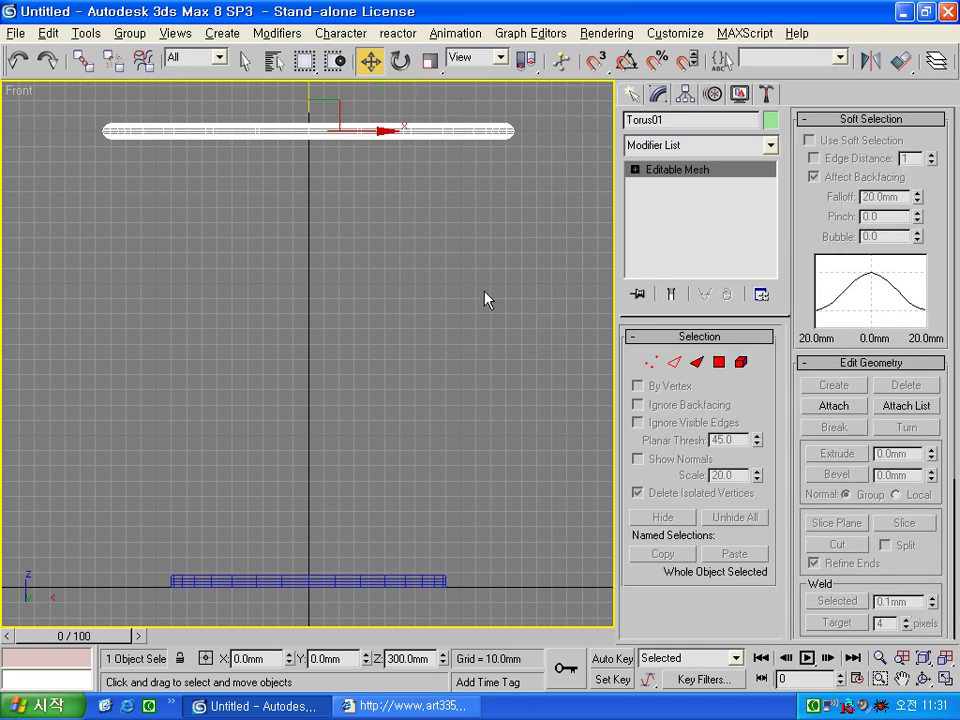
left_click(648, 362)
mouse_move(96, 176)
left_mouse_down()
mouse_move(390, 140)
mouse_move(525, 144)
left_mouse_up()
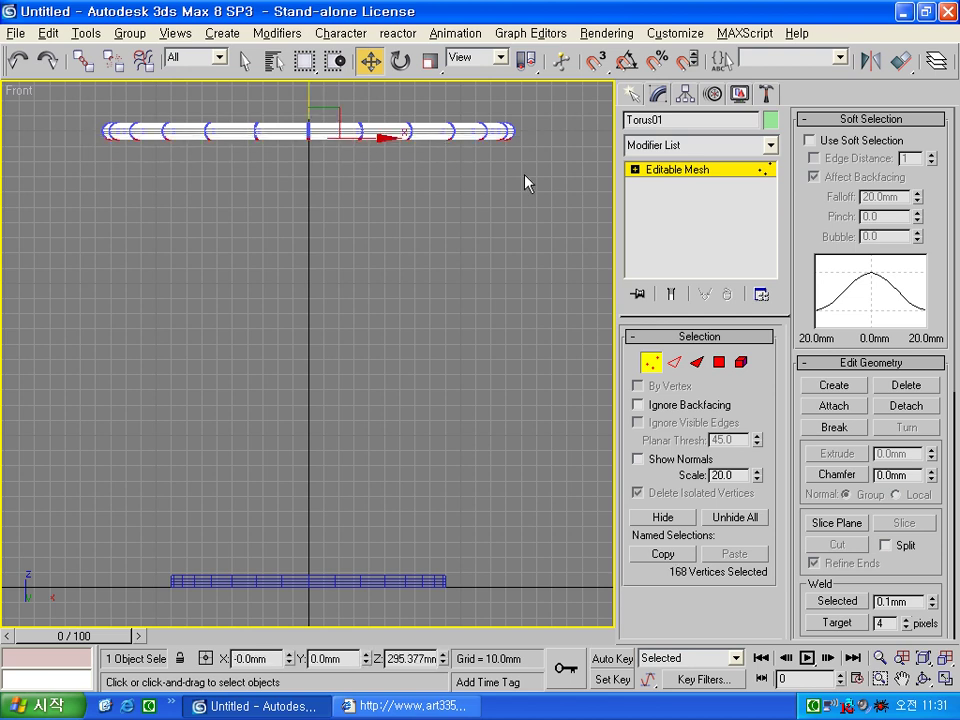
left_click(526, 182)
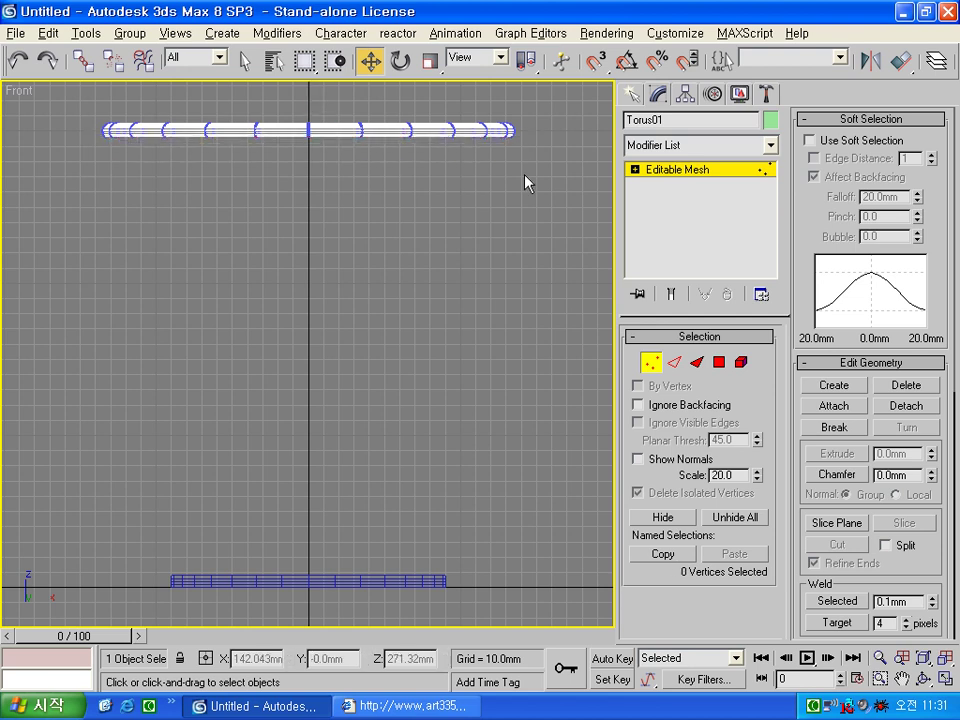
left_click(656, 364)
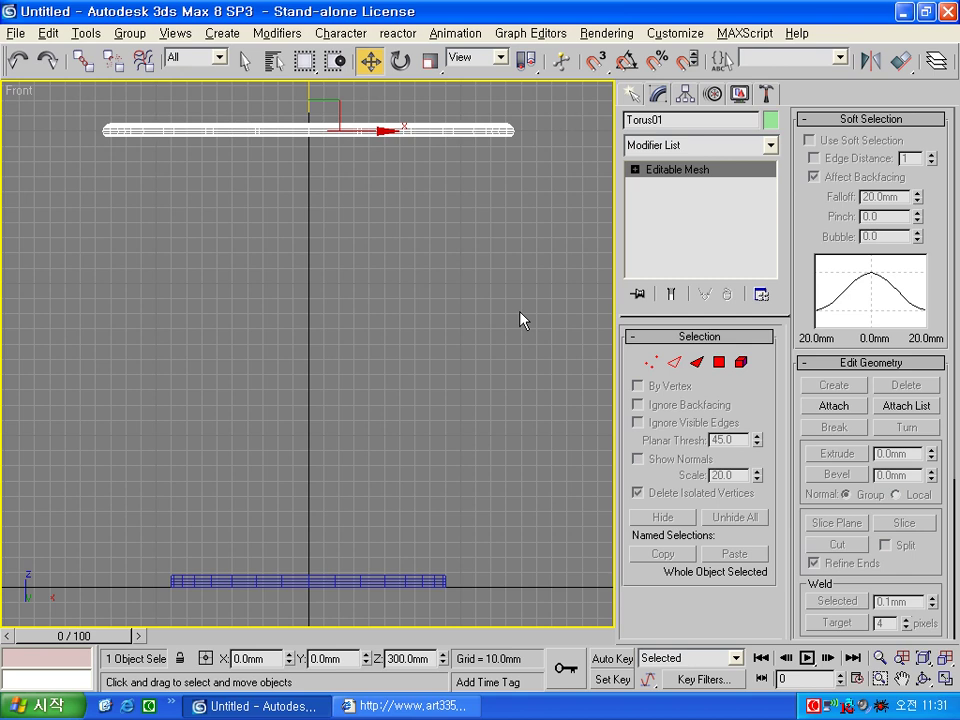
left_click(520, 320)
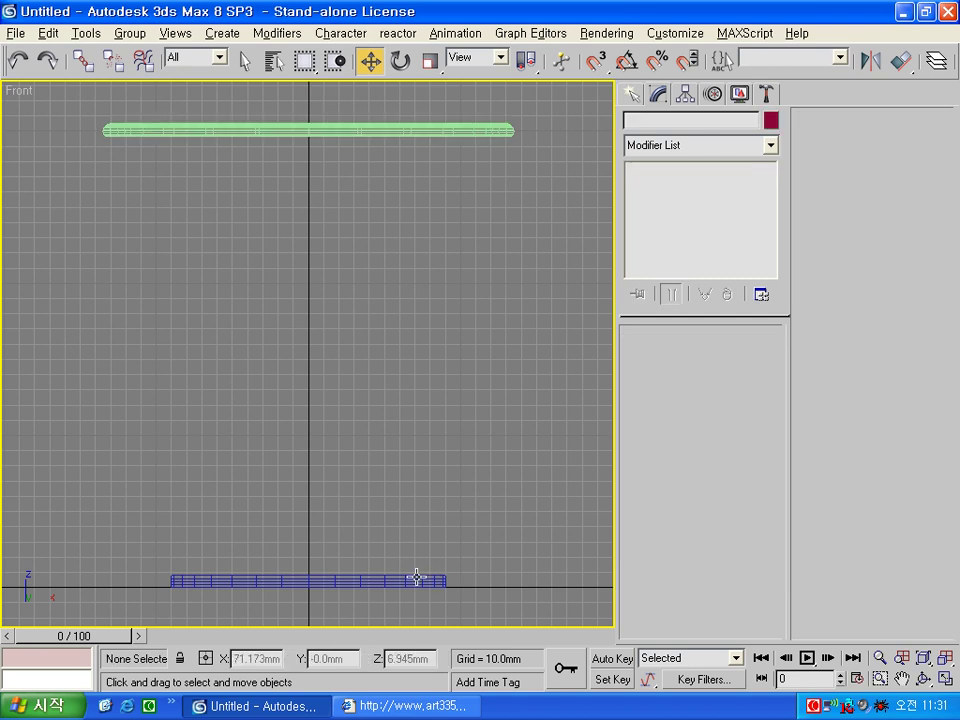
- Build a Connect compound from the cylinder, picking the torus as the second operand
left_click(416, 578)
left_click(632, 93)
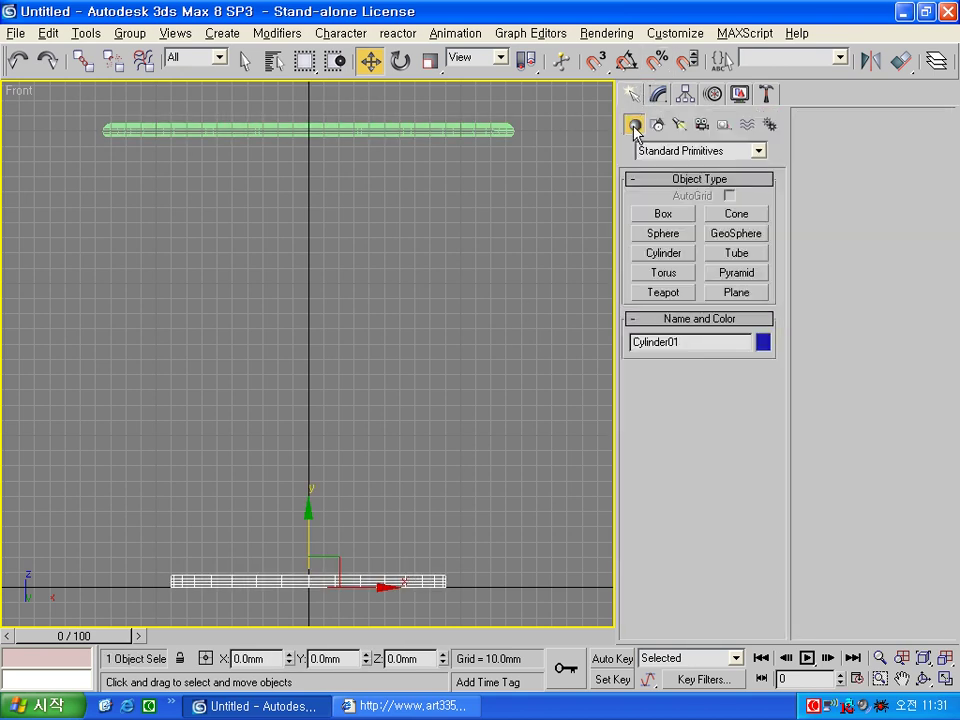
left_click(664, 153)
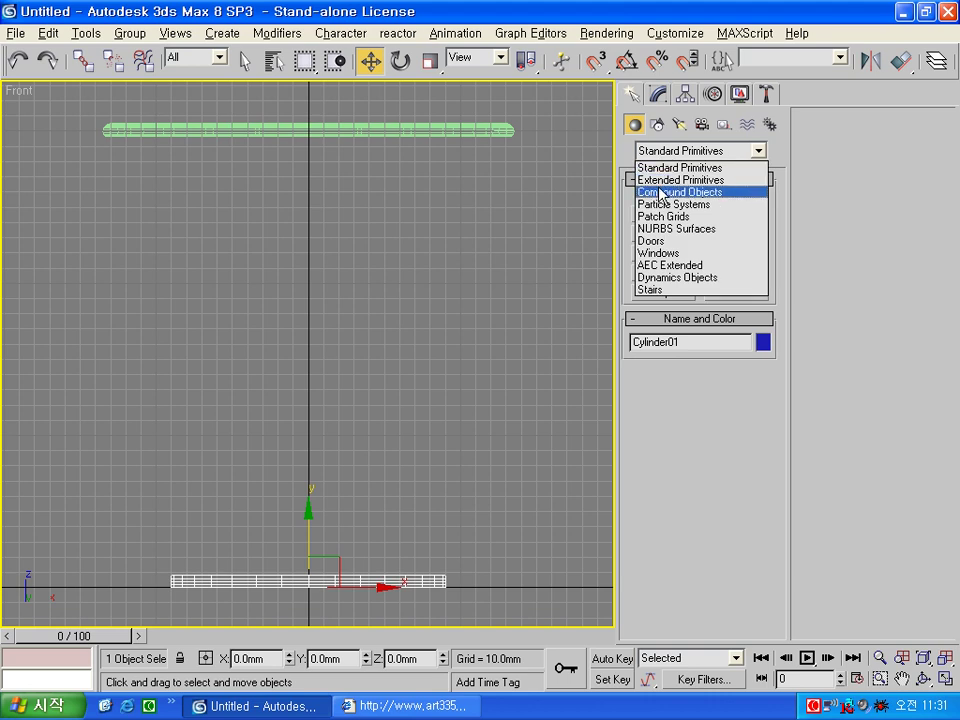
left_click(668, 191)
left_click(749, 231)
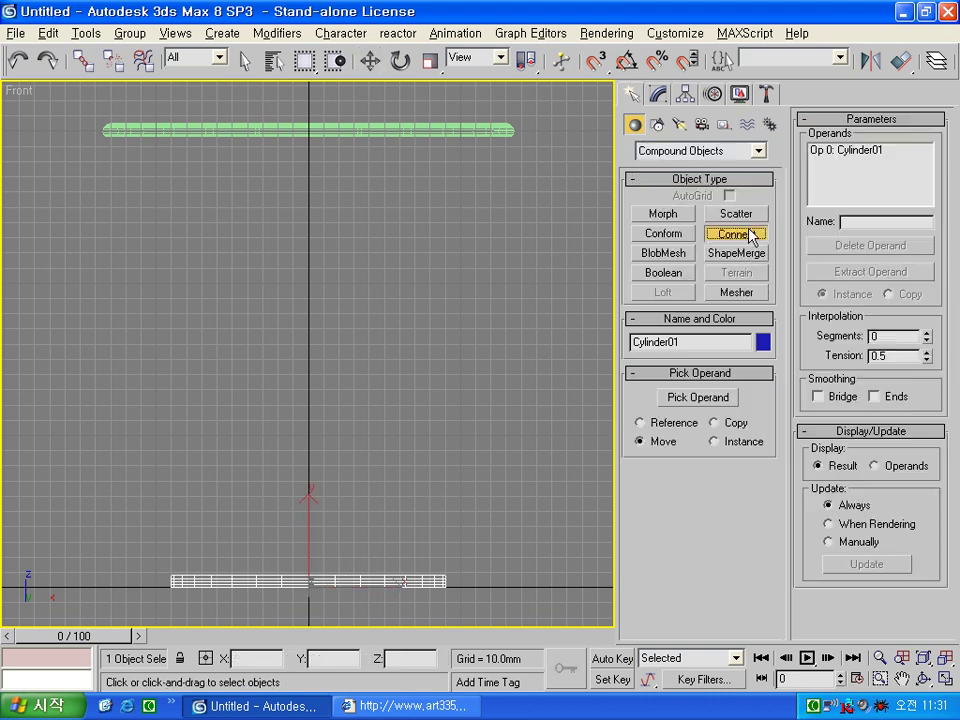
left_click(720, 398)
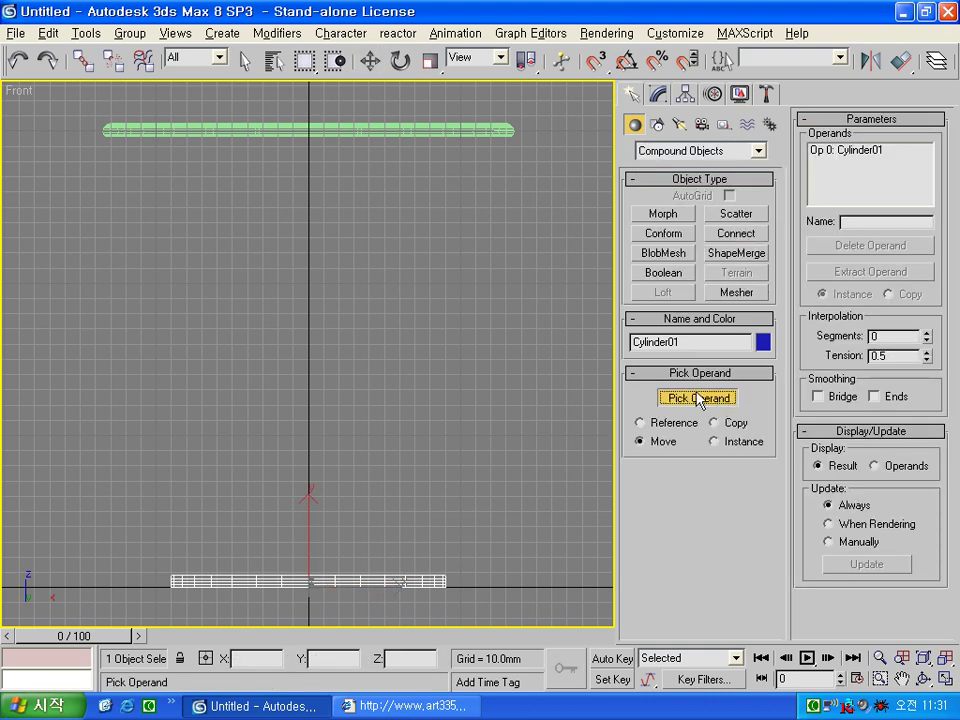
left_click(409, 125)
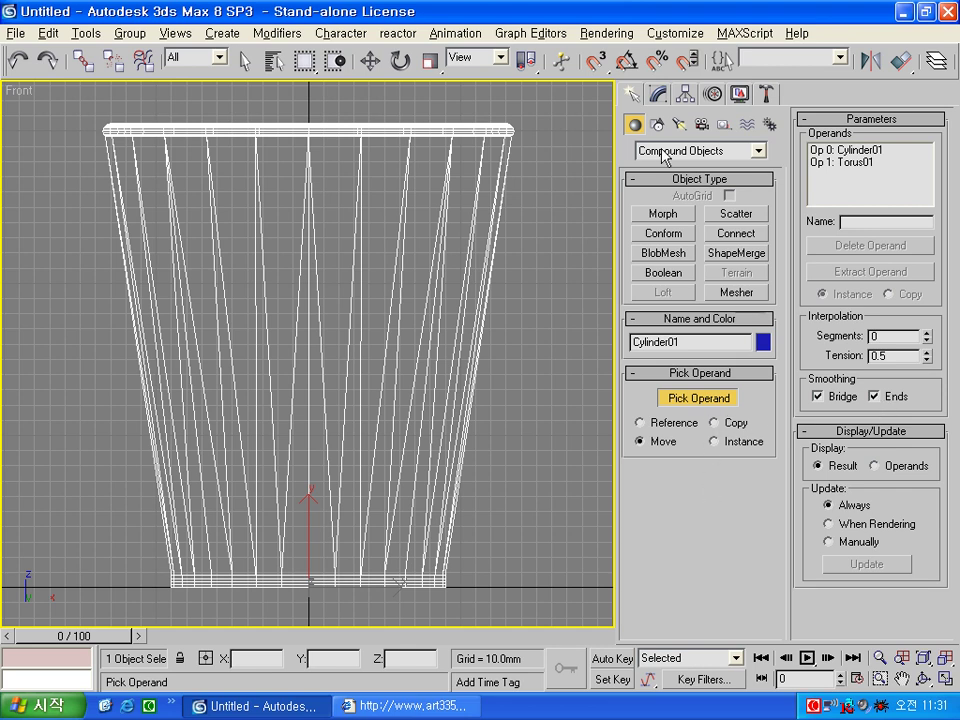
- Restore the four-view layout, end operand picking, and zoom the Perspective view
key("alt+w")
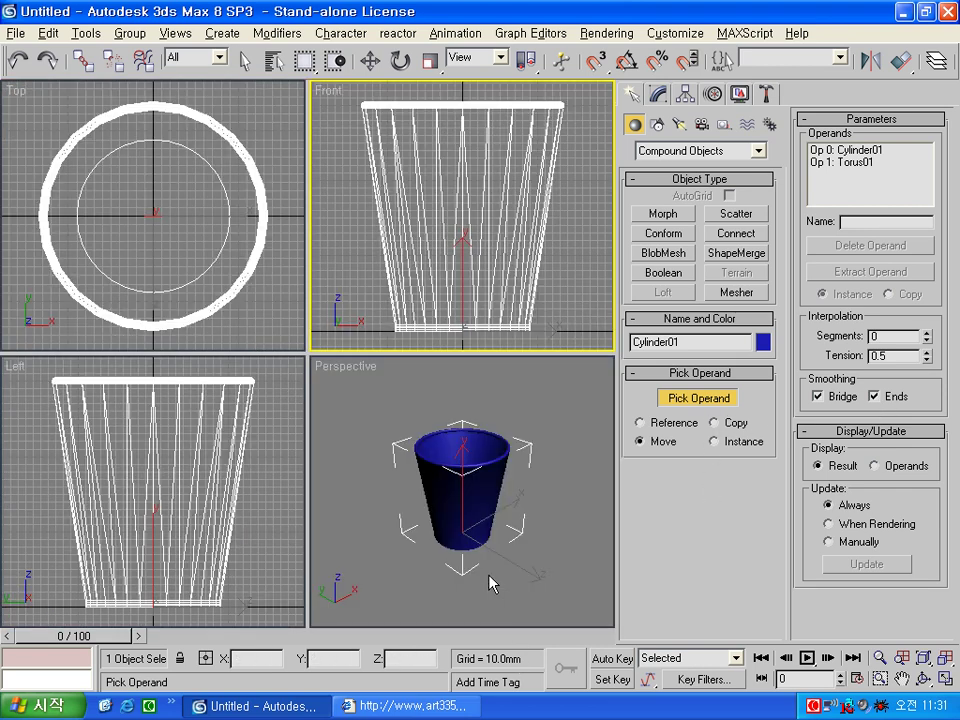
left_click(525, 400)
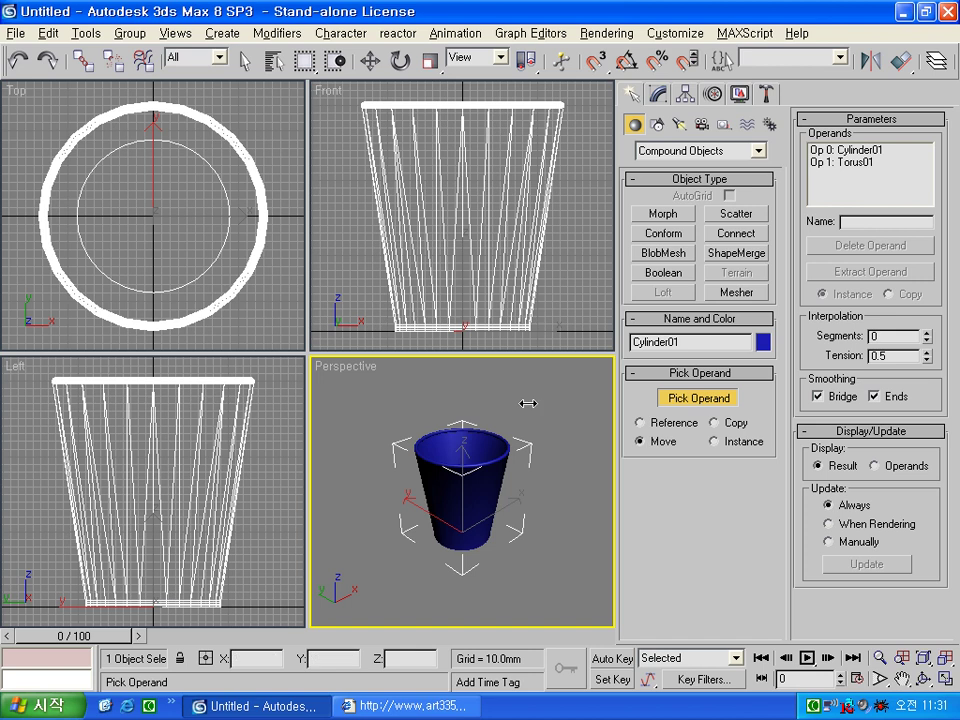
right_click(563, 486)
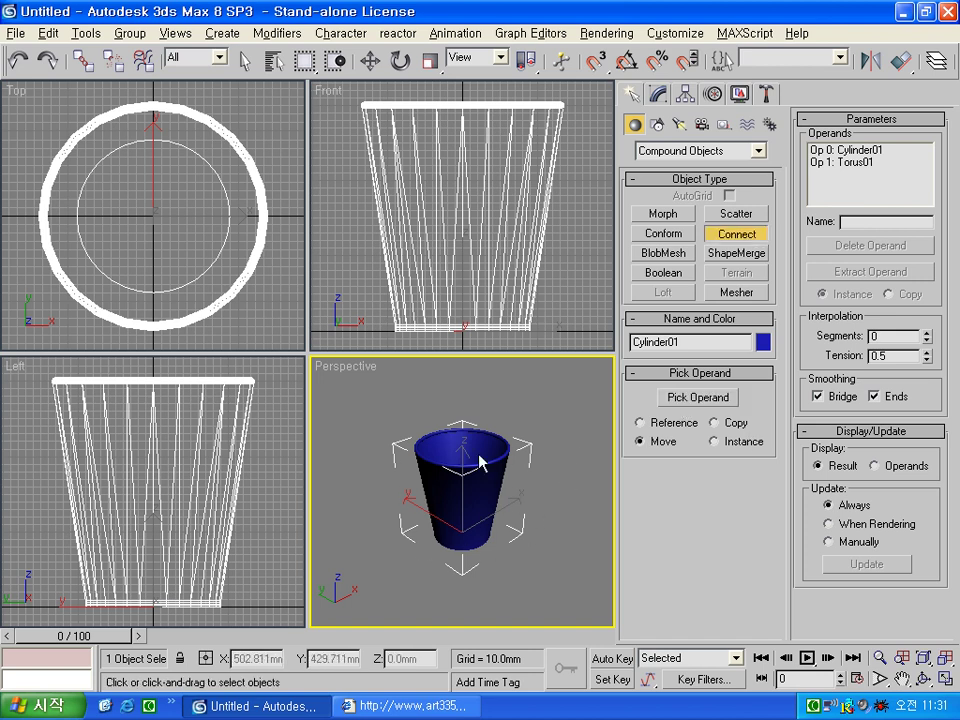
scroll(480, 460, "up", 3)
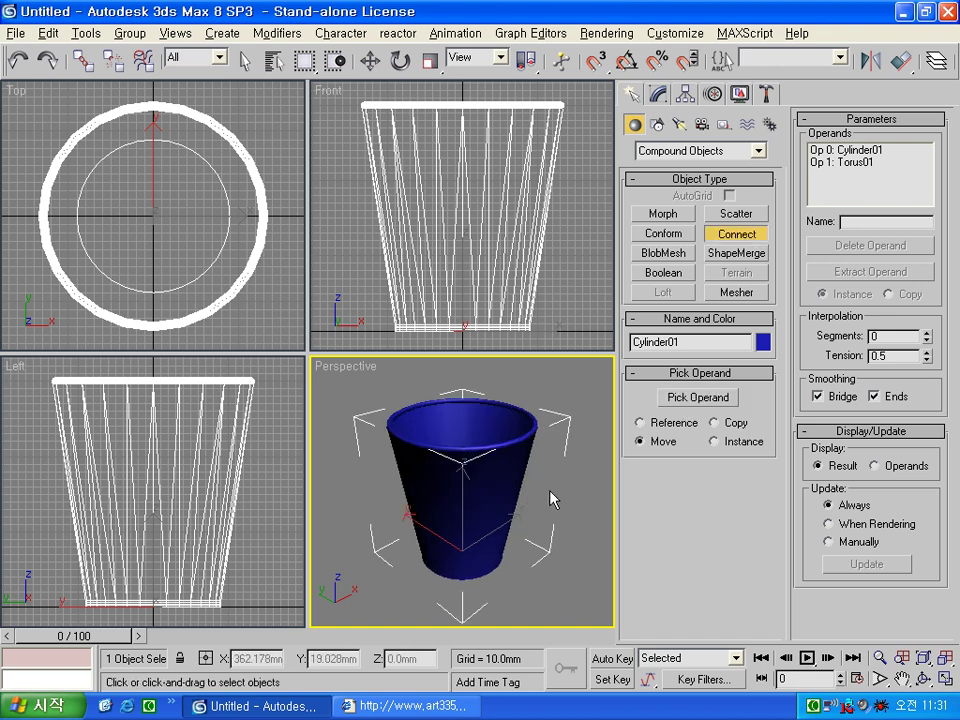
- Confirm the Perspective viewport configuration with Force 2-Sided shading
right_click(353, 372)
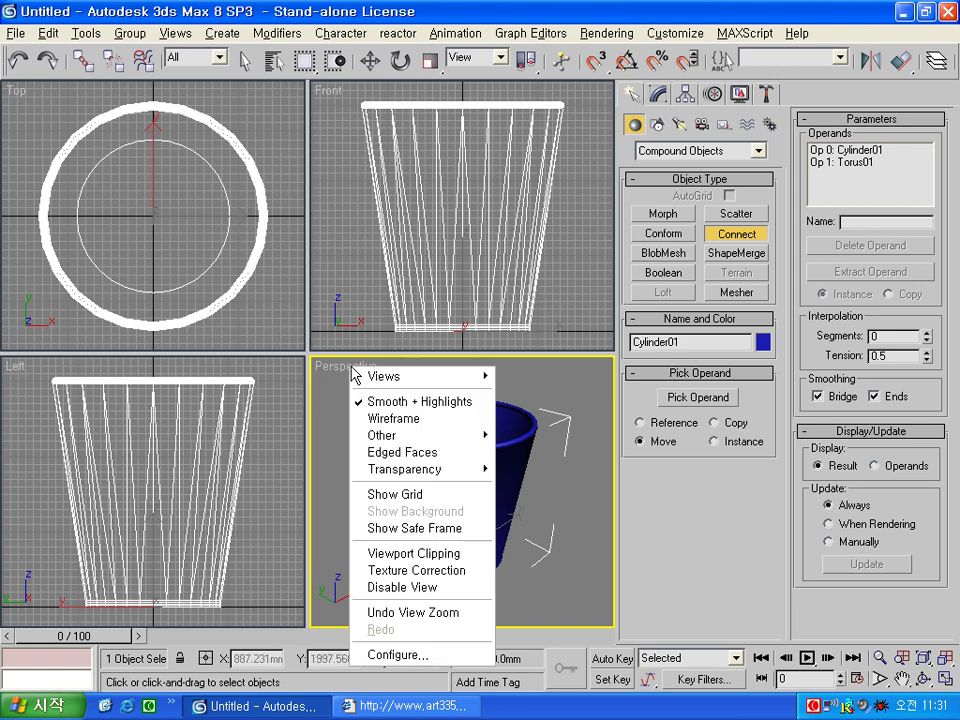
left_click(440, 655)
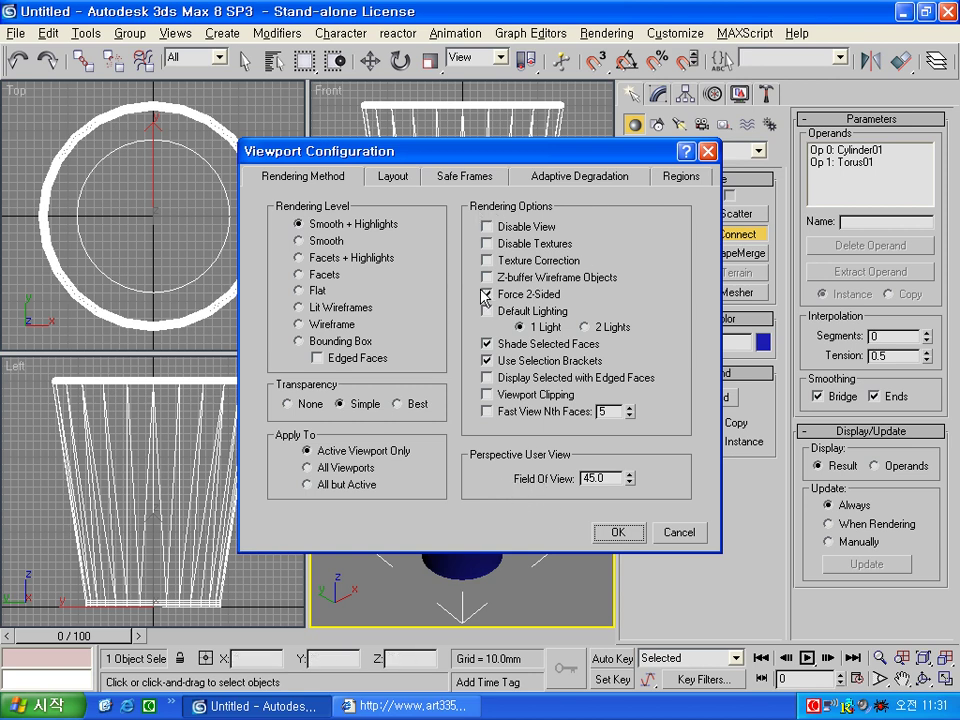
left_click(617, 533)
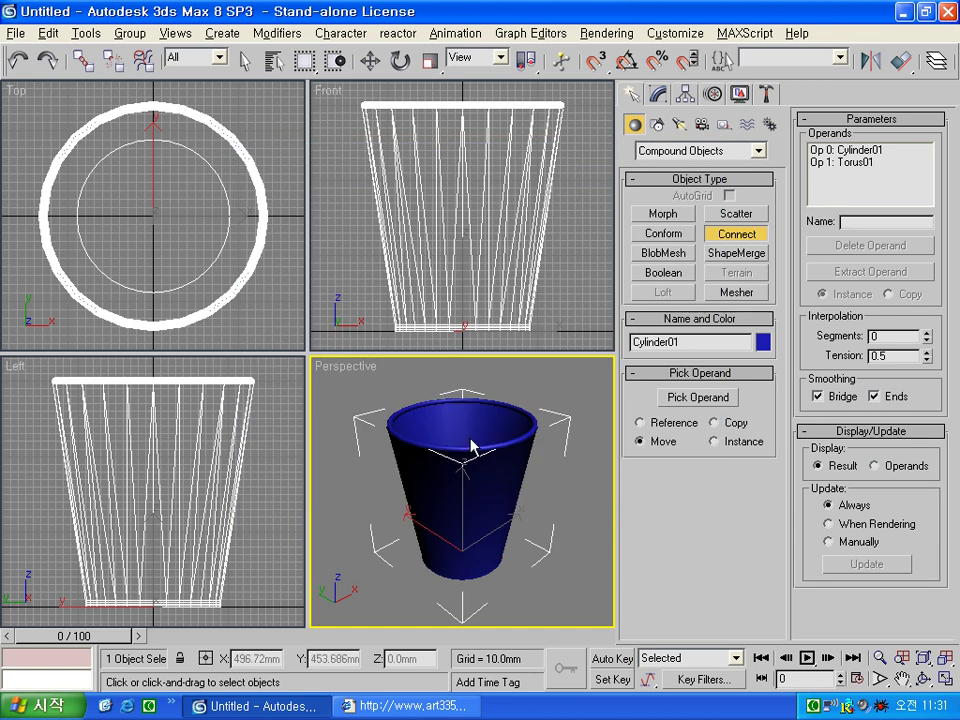
key("w")
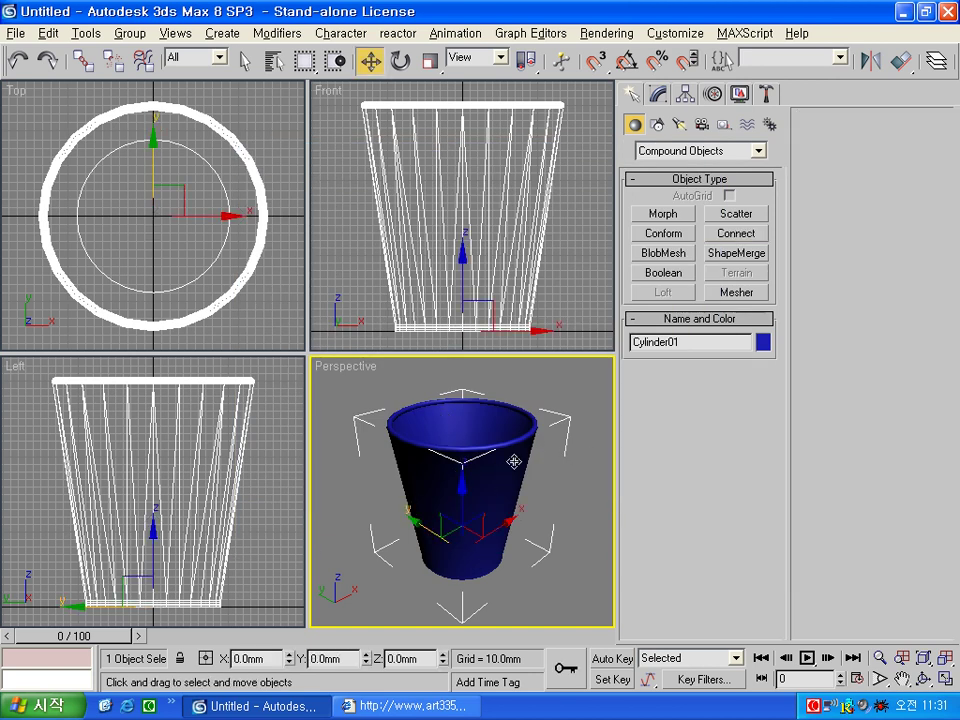
- Orbit the maximized Perspective view to the cup's underside and convert it to Editable Poly
key("alt+w")
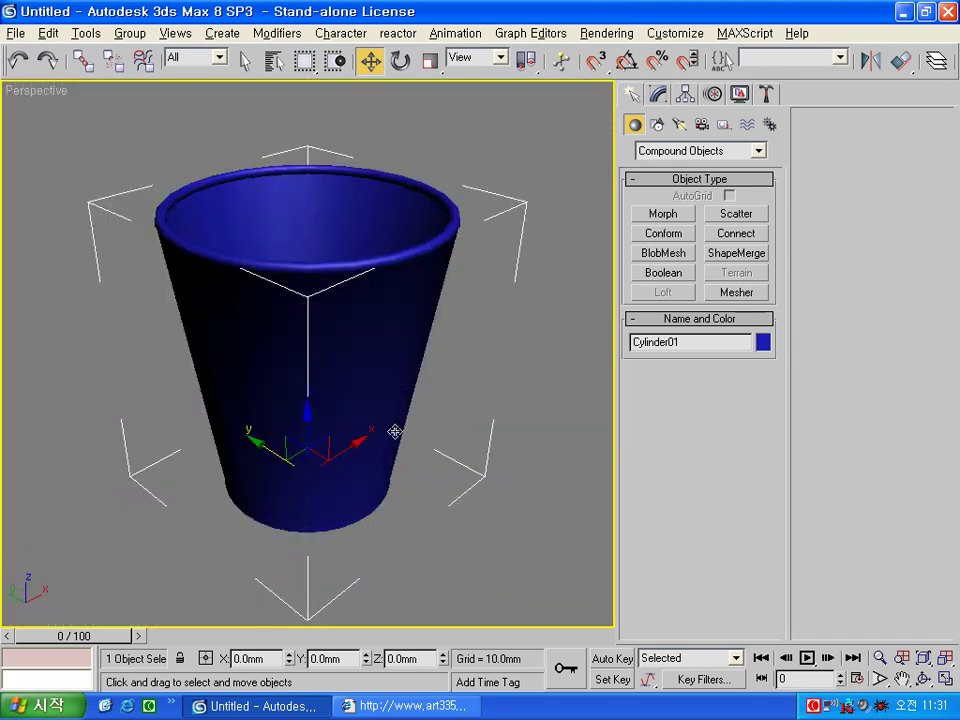
middle_click_drag(343, 424, 266, 381, "alt")
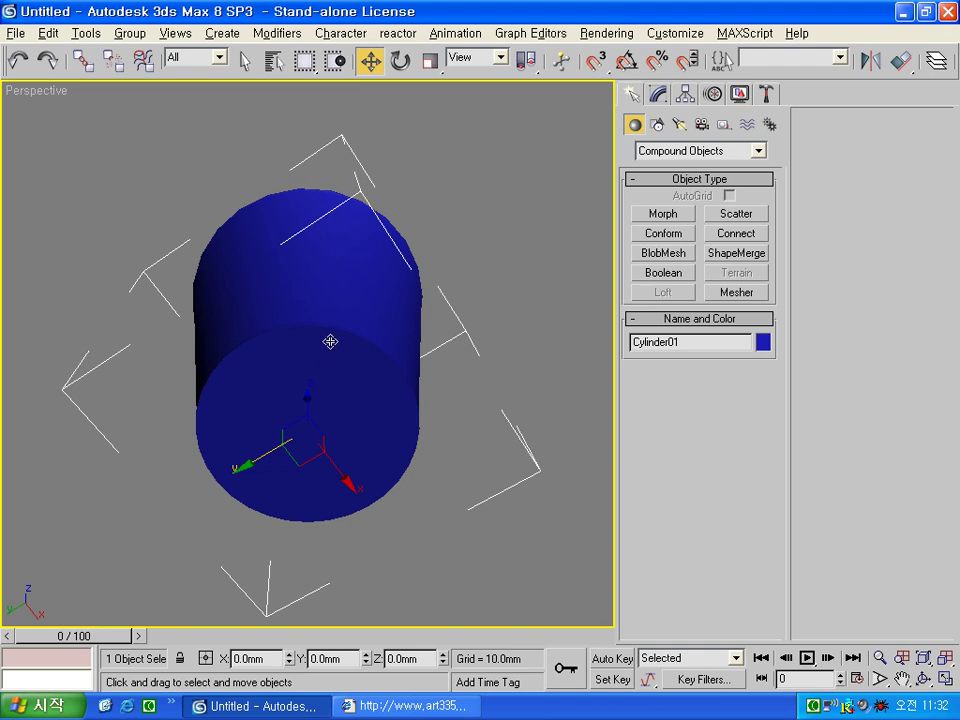
right_click(330, 342)
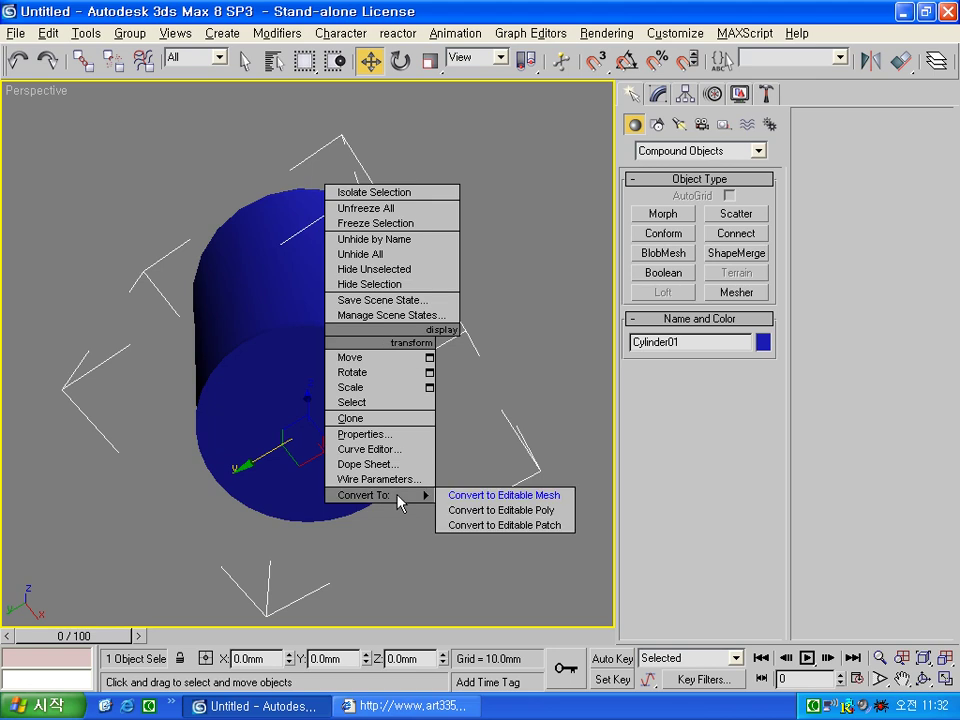
left_click(537, 522)
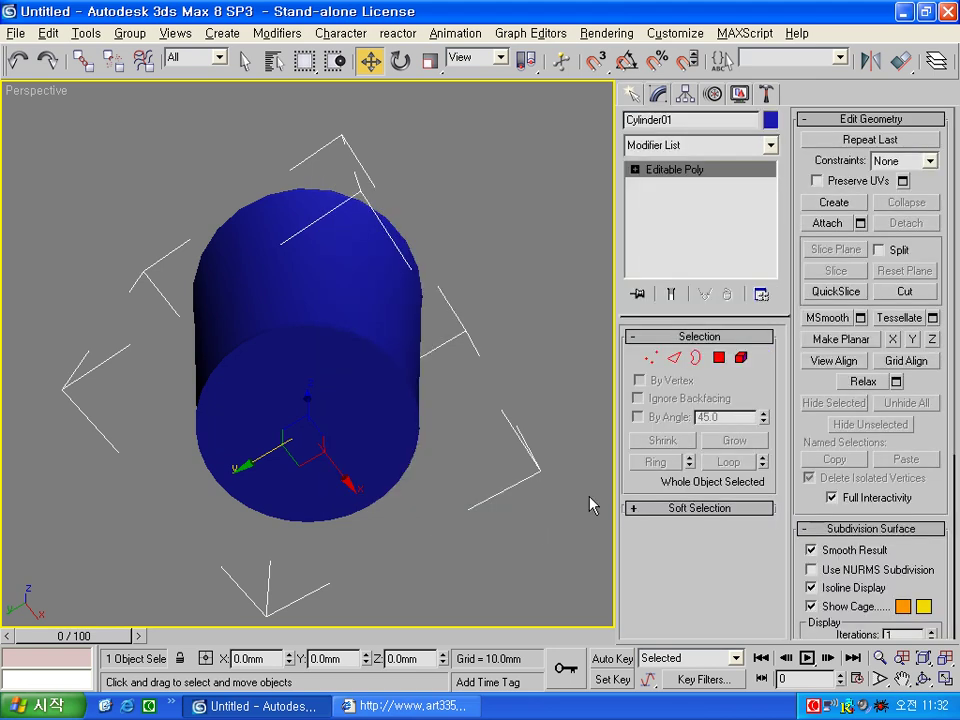
- Select the cup's bottom polygon with edged faces shown, outline it by -5, and restore four views
key("4")
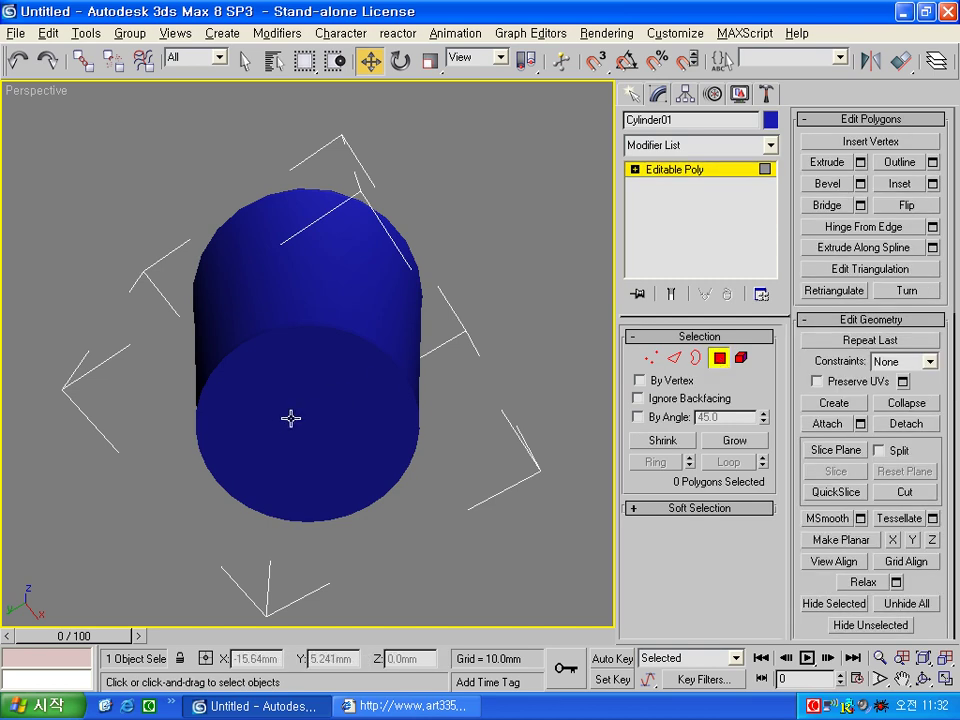
left_click(291, 418)
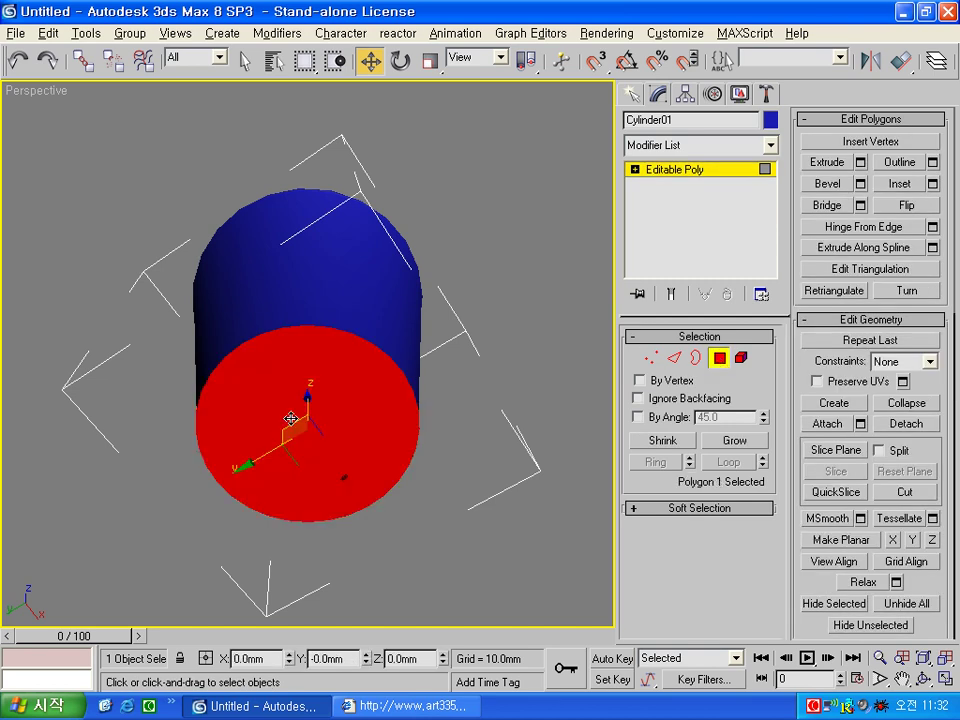
key("F4")
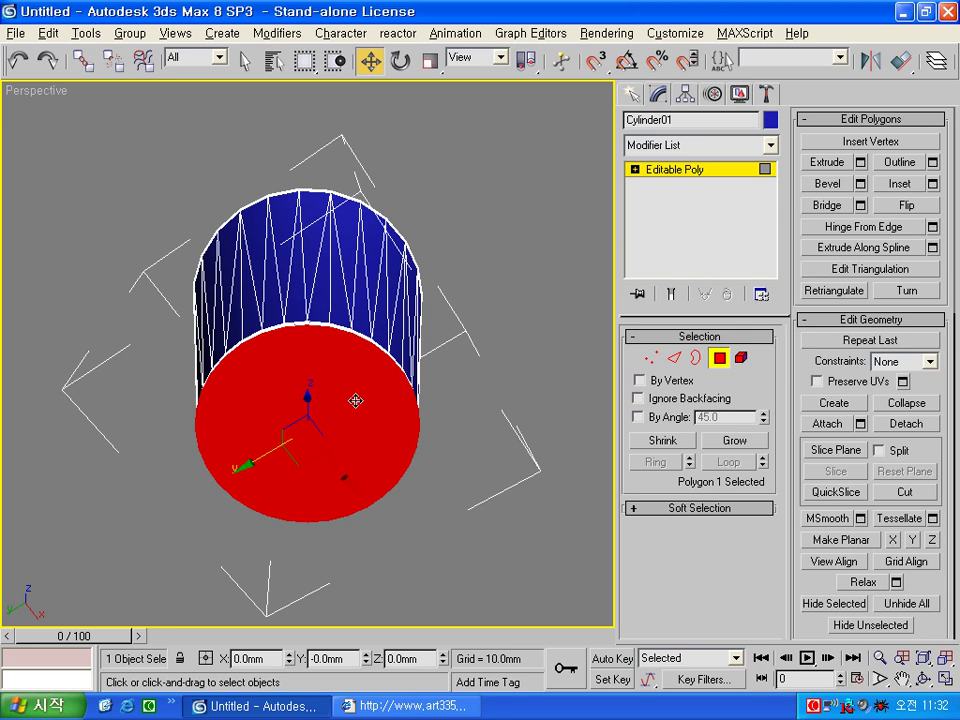
left_click(932, 163)
type("-5")
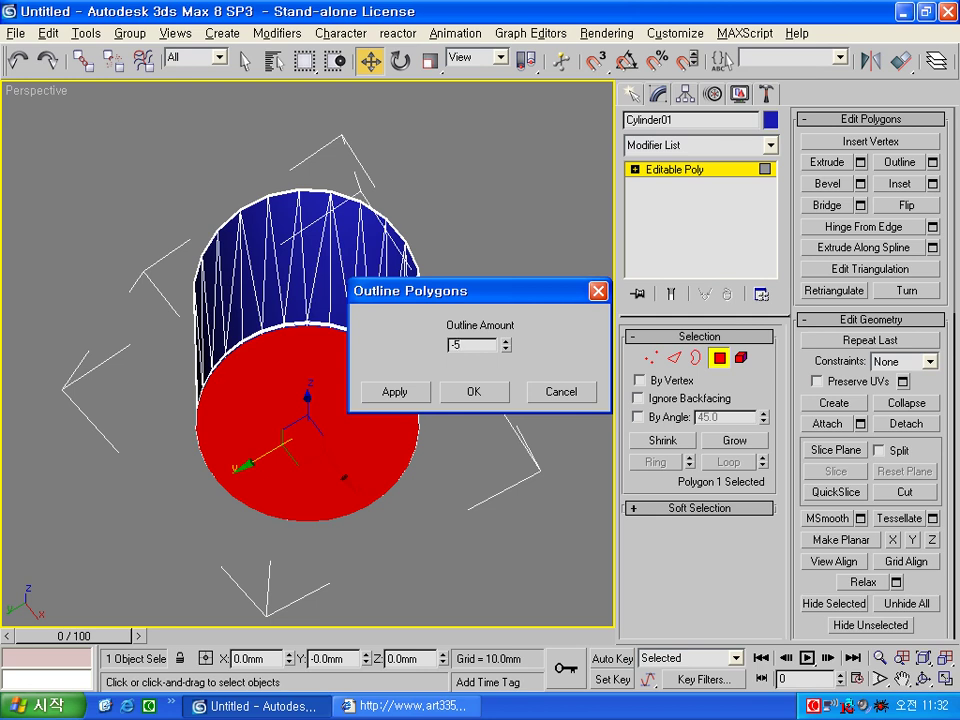
left_click(497, 393)
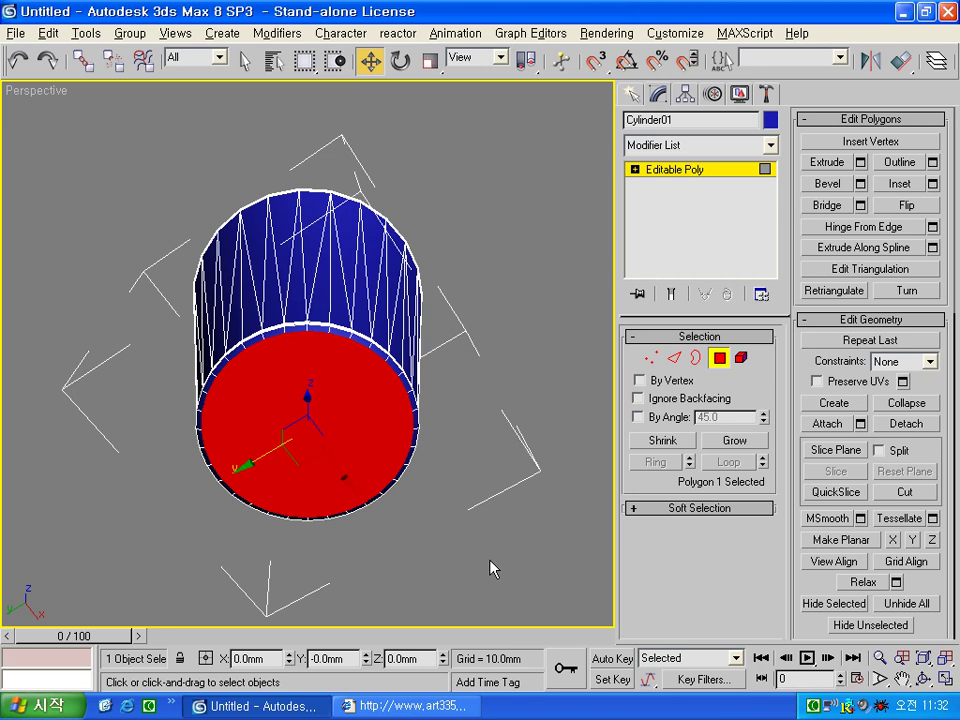
key("alt+w")
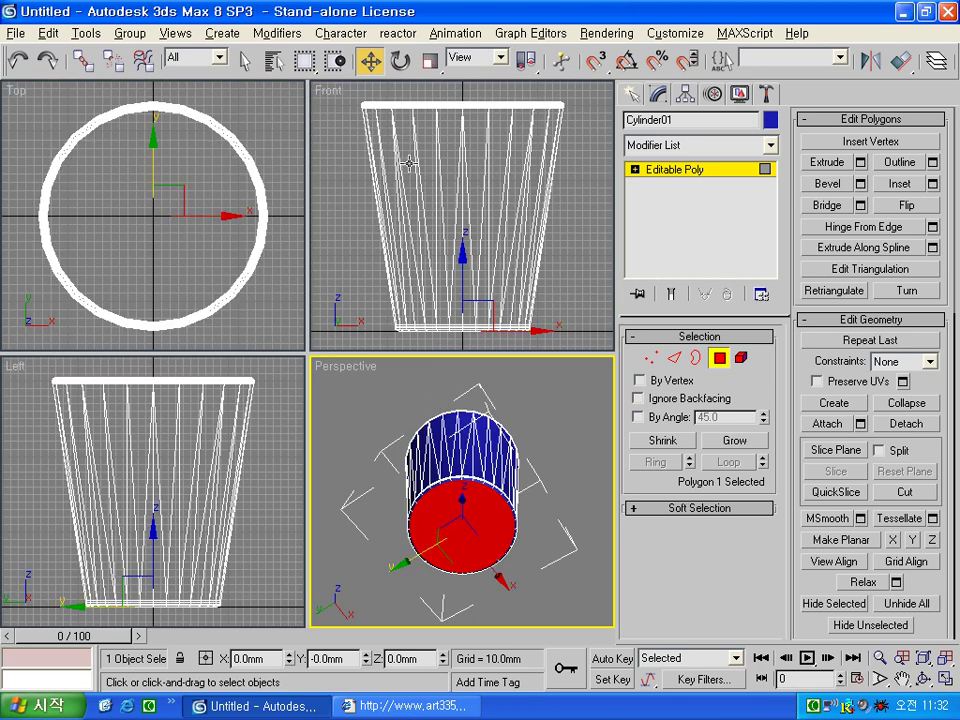
- Move the outlined bottom polygon up 6.807mm in the Front view and exit Polygon level
right_click(583, 200)
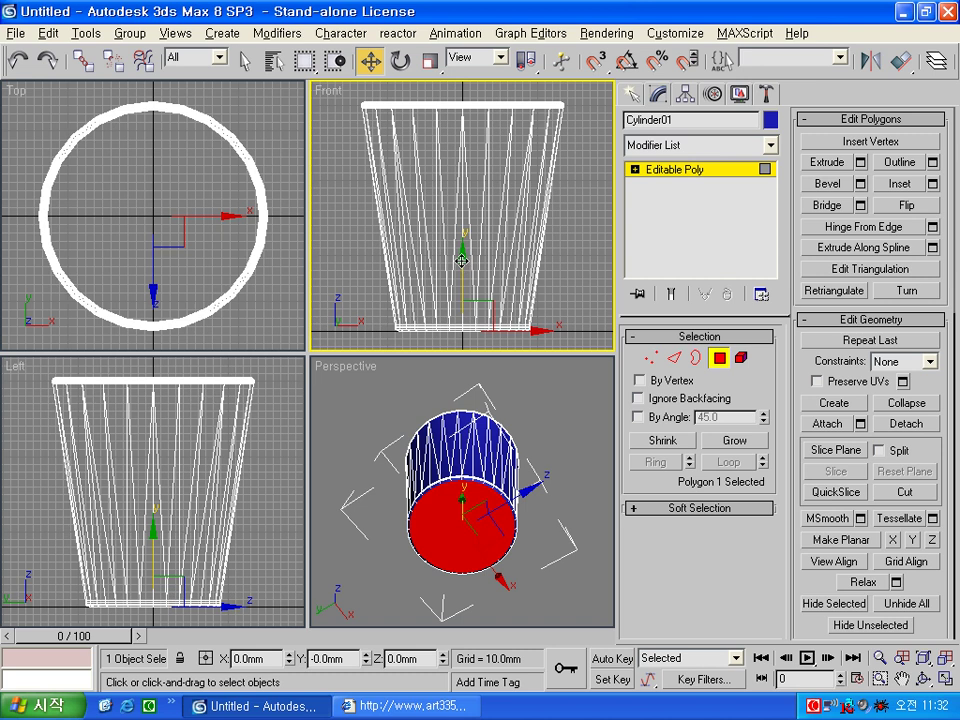
left_click_drag(461, 260, 462, 256)
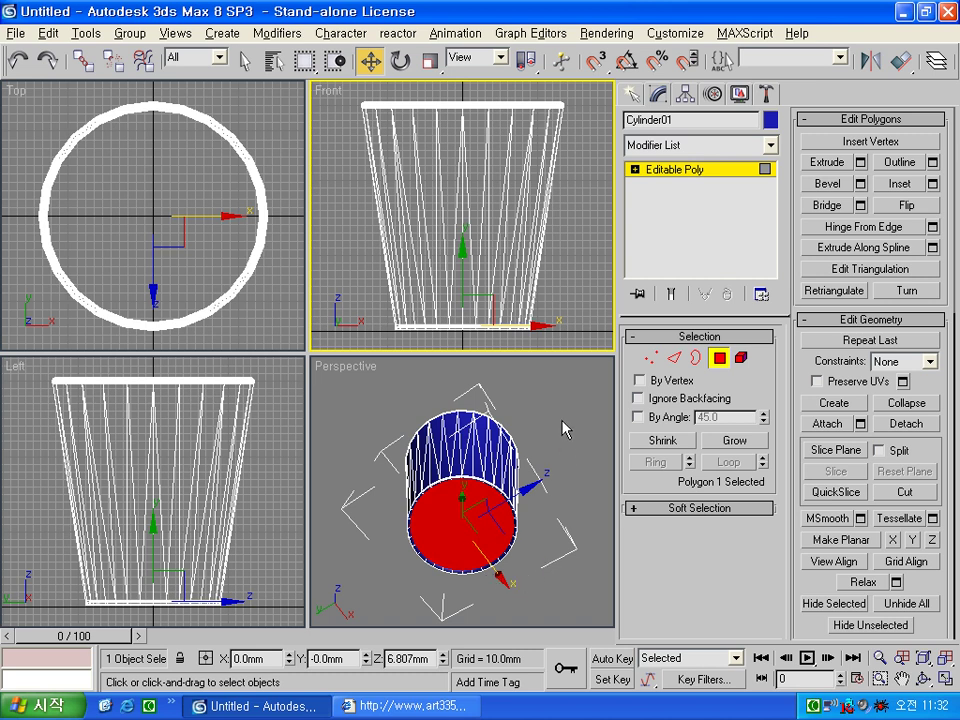
left_click(564, 428)
- Deselect the cup, maximize the Perspective view, and pan to frame the finished cup
left_click(720, 358)
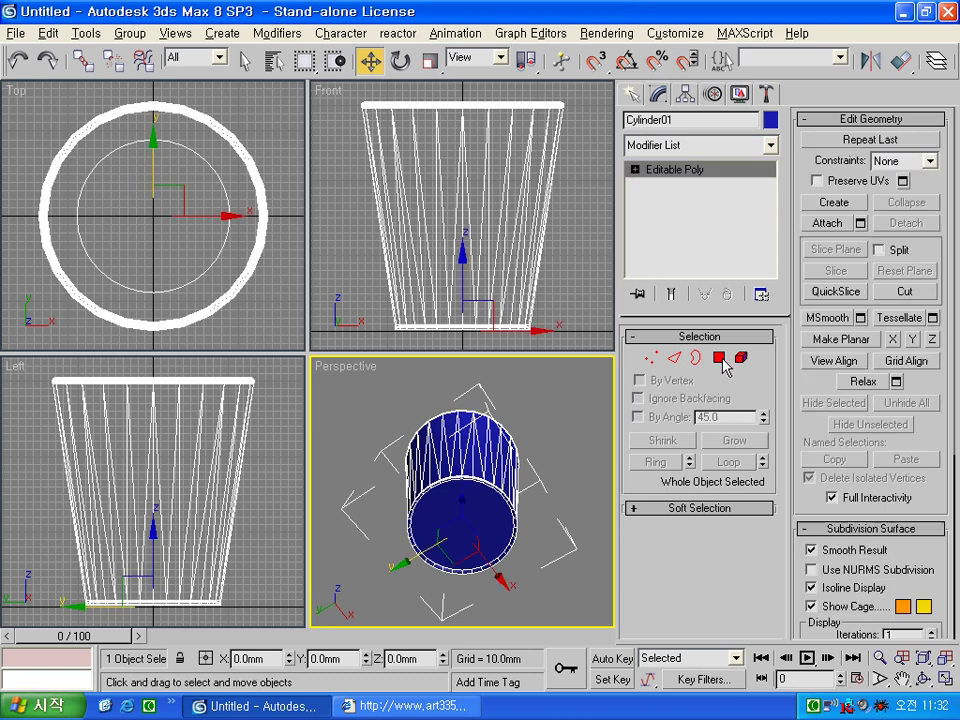
left_click(561, 411)
key("alt+w")
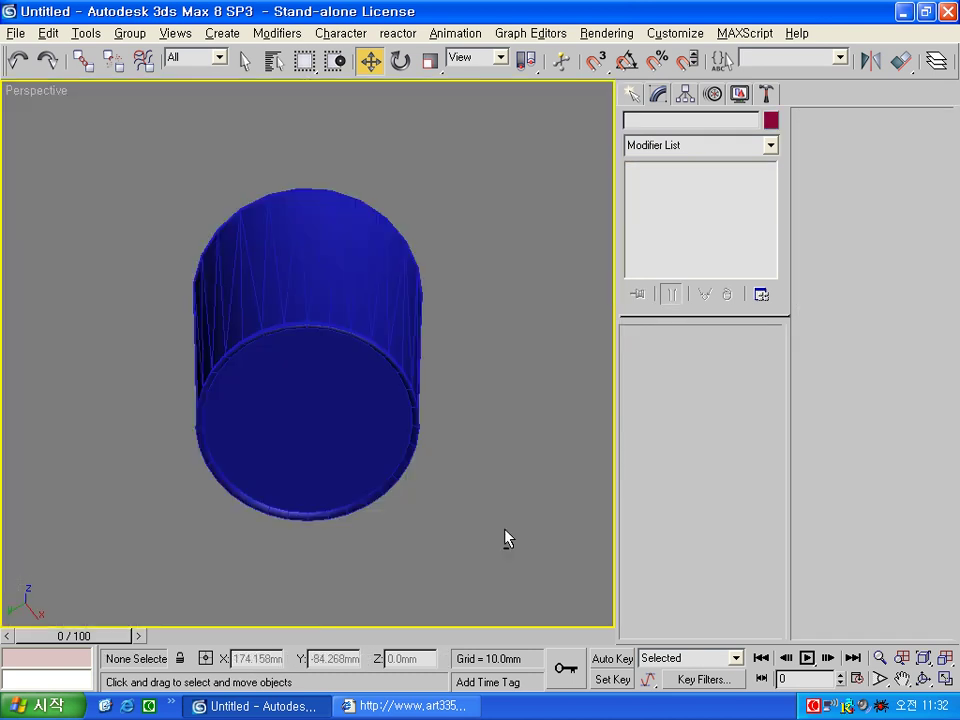
mouse_move(328, 446)
middle_mouse_down()
mouse_move(354, 476)
mouse_move(360, 469)
mouse_move(358, 493)
mouse_move(403, 431)
mouse_move(416, 366)
mouse_move(414, 519)
mouse_move(375, 438)
mouse_move(384, 495)
mouse_move(362, 553)
middle_mouse_up()
middle_click_drag(357, 448, 359, 480)
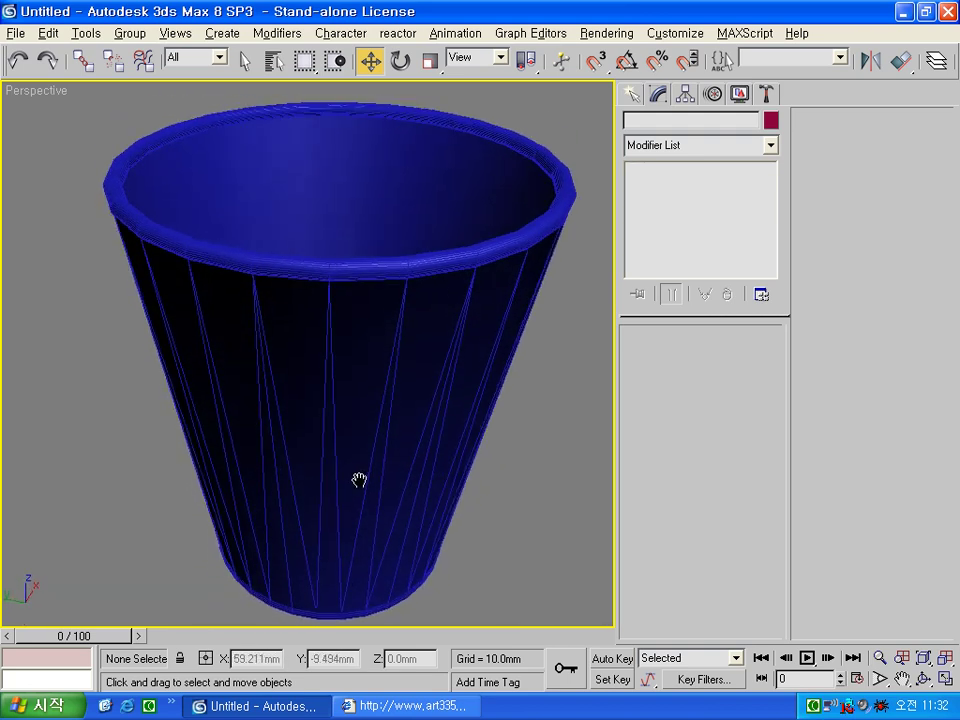